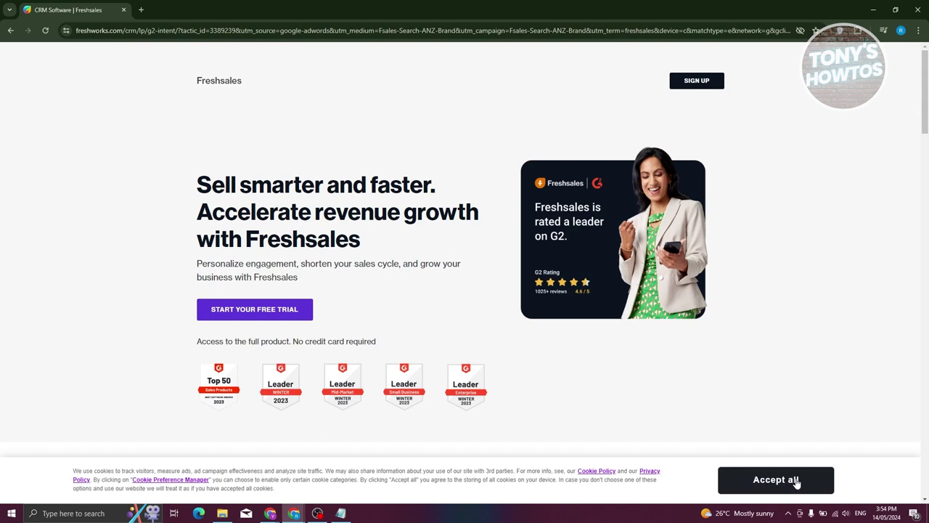
Accept cookies and start a Freshsales free trial by signing in with a Google account.
{"action": "left_click", "coordinate": [768, 481]}
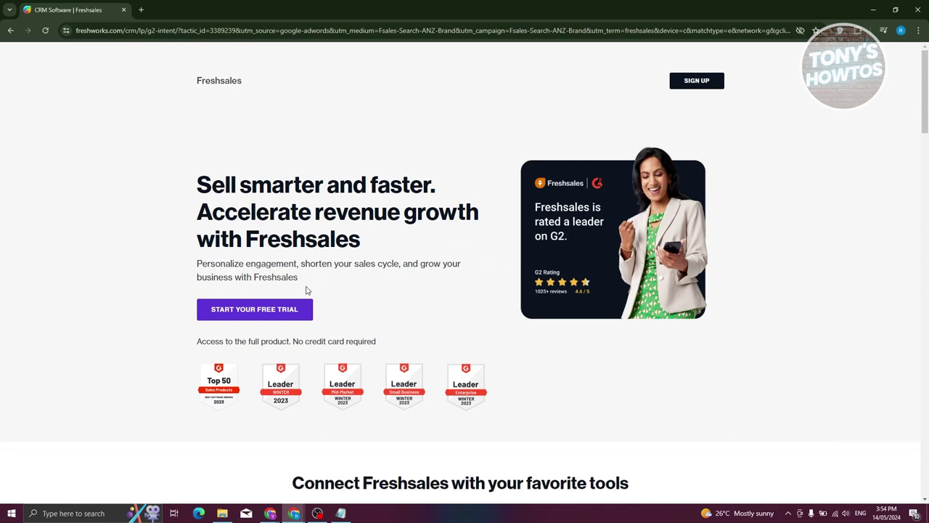
{"action": "left_click", "coordinate": [263, 313]}
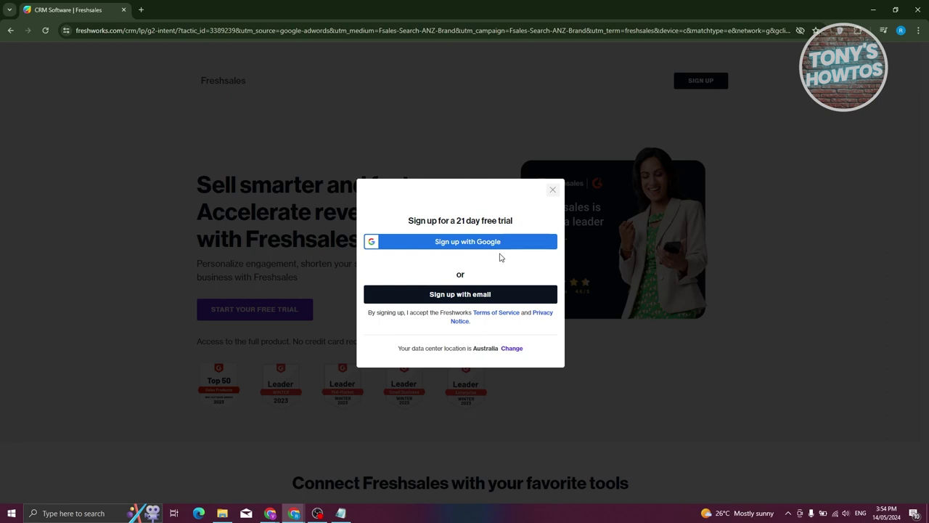
{"action": "left_click", "coordinate": [481, 246]}
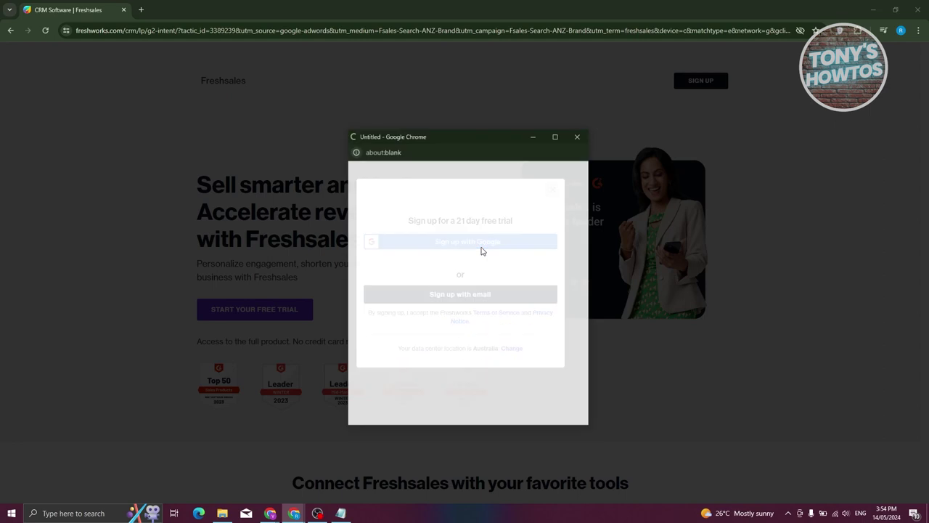
{"action": "left_click", "coordinate": [481, 251]}
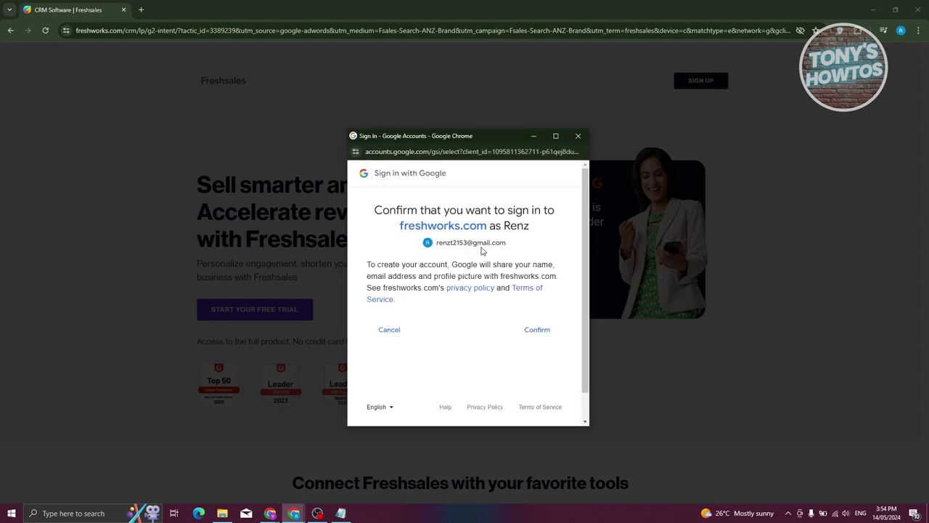
{"action": "left_click", "coordinate": [546, 331]}
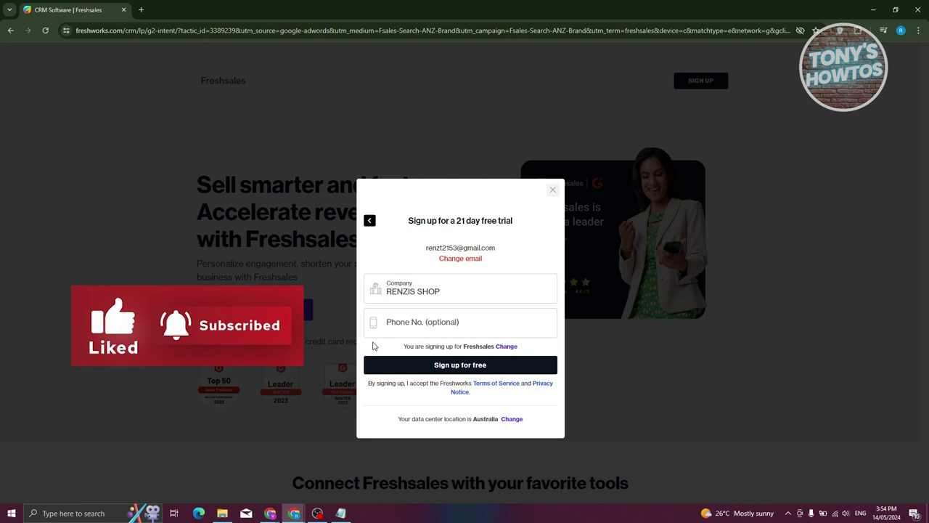
Check that the Company field reads RENZIS SHOP and submit the free-trial sign-up.
{"action": "left_click", "coordinate": [403, 289]}
{"action": "left_click_drag", "start_coordinate": [461, 291], "coordinate": [373, 293]}
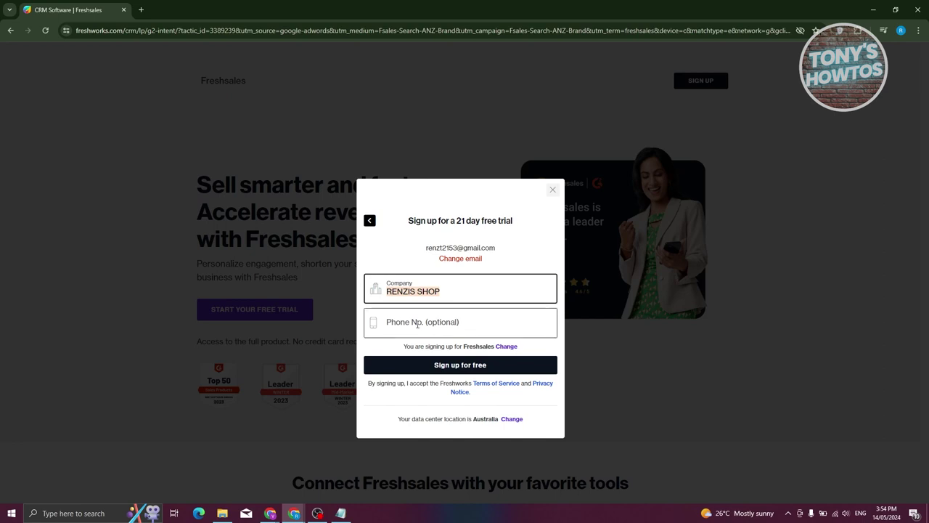
{"action": "left_click", "coordinate": [416, 371]}
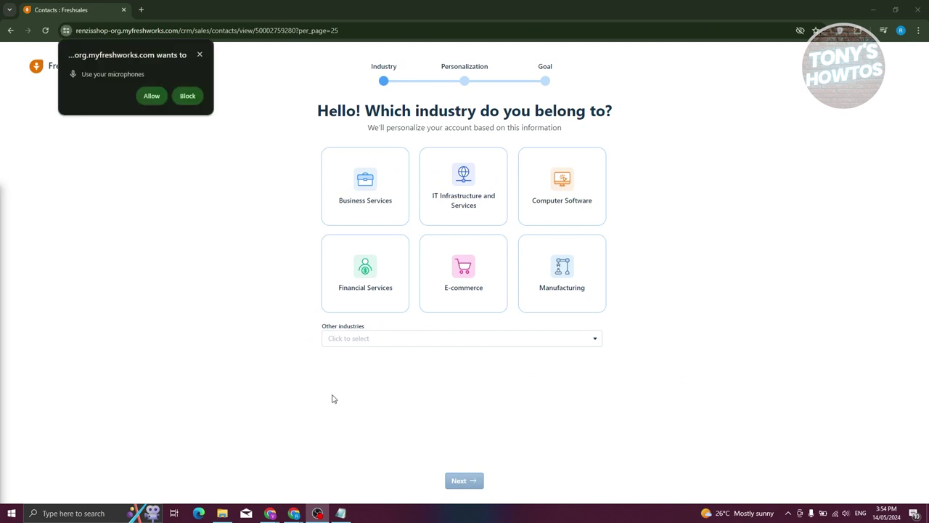
Dismiss the microphone prompt and set the onboarding industry to Computer Software.
{"action": "left_click", "coordinate": [200, 54]}
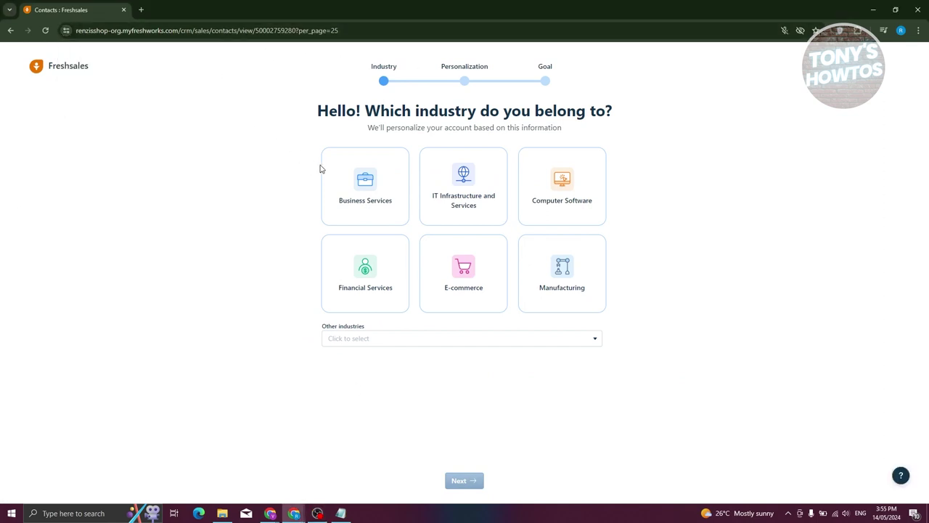
{"action": "left_click", "coordinate": [555, 183]}
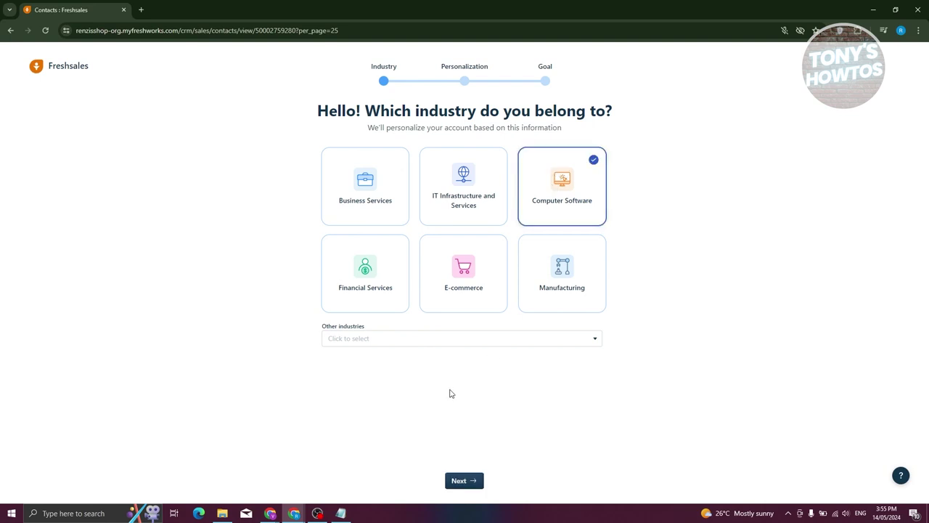
{"action": "left_click", "coordinate": [404, 341]}
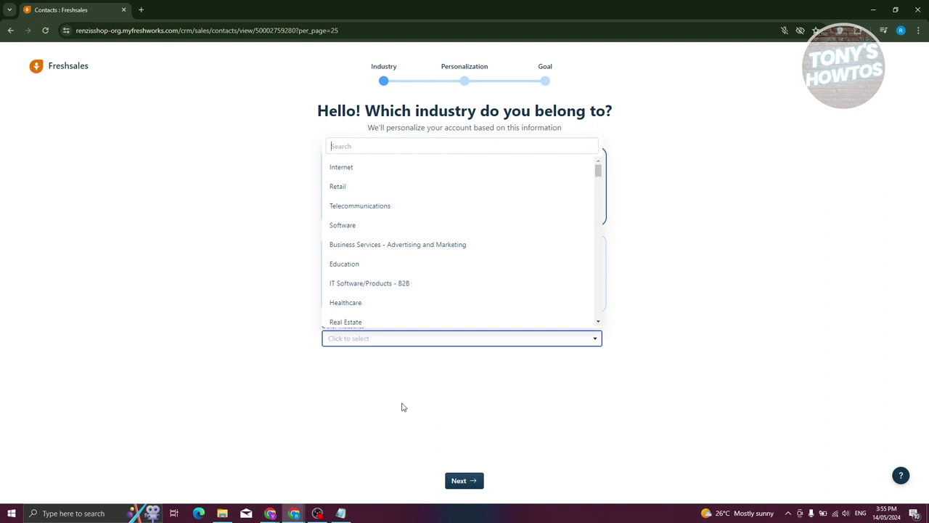
{"action": "left_click", "coordinate": [402, 407]}
{"action": "left_click", "coordinate": [465, 481]}
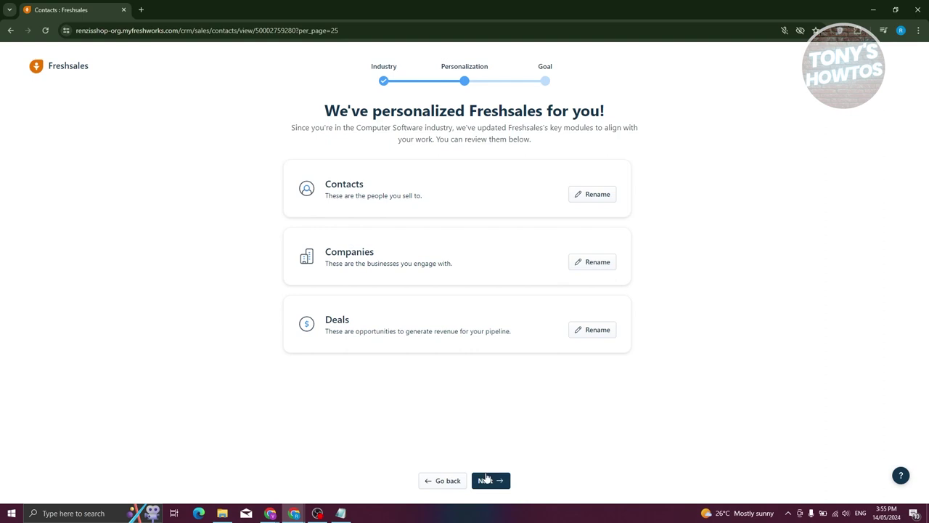
Choose managing customers and leads as the goal and finish onboarding.
{"action": "left_click", "coordinate": [500, 481]}
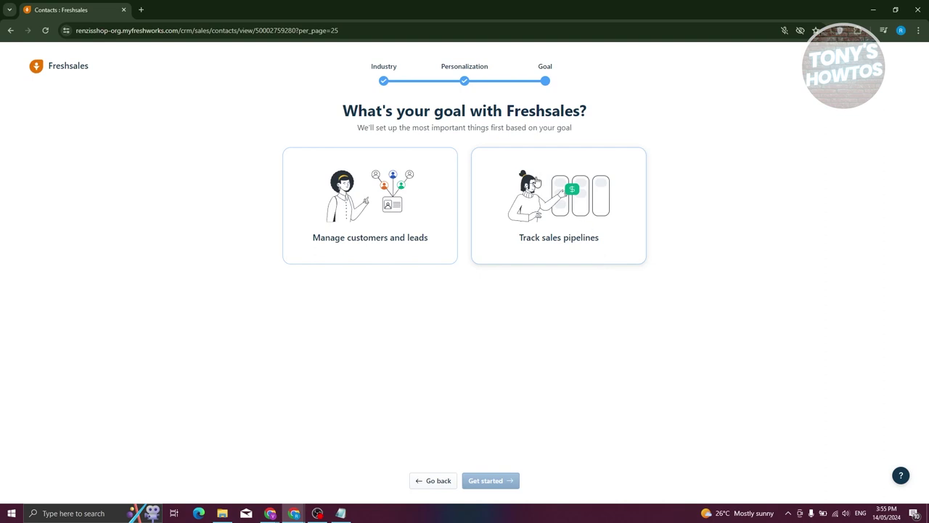
{"action": "left_click", "coordinate": [419, 212]}
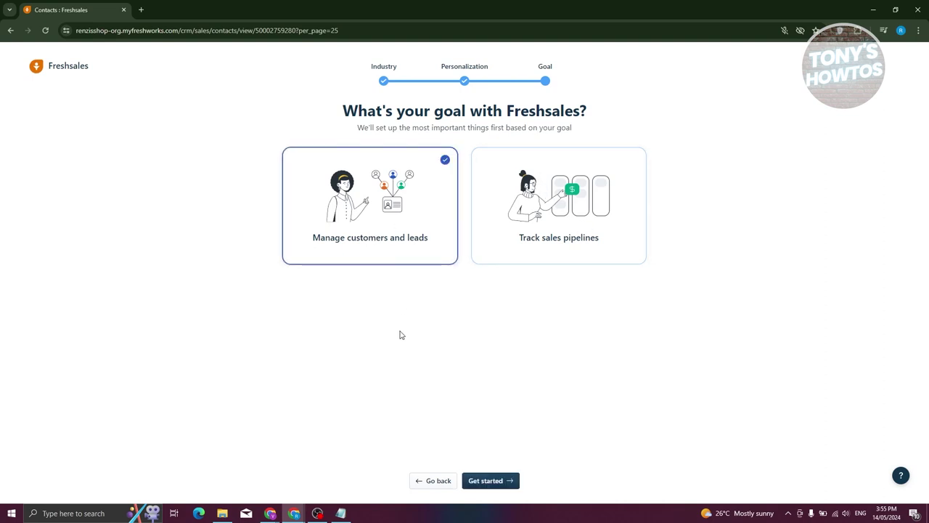
{"action": "left_click", "coordinate": [495, 481]}
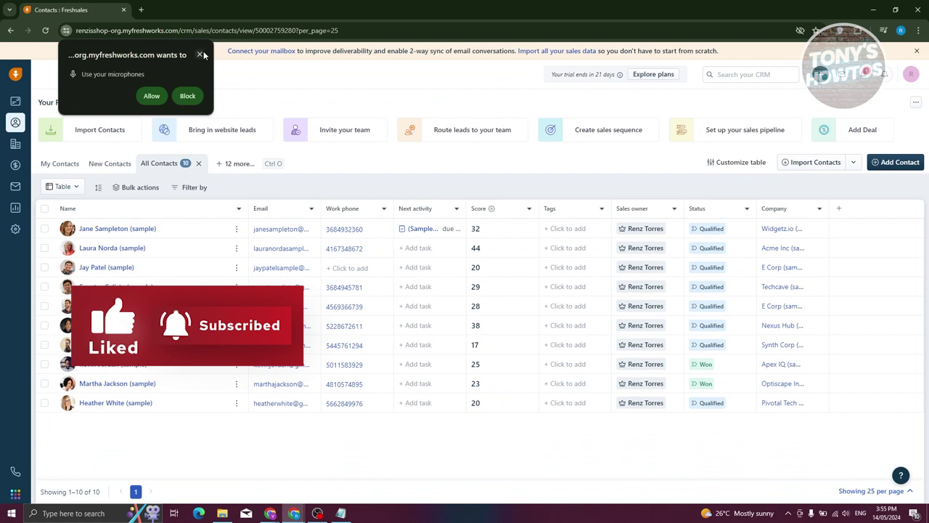
Dismiss the microphone prompt and view the Activities Dashboard sample charts.
{"action": "left_click", "coordinate": [201, 55]}
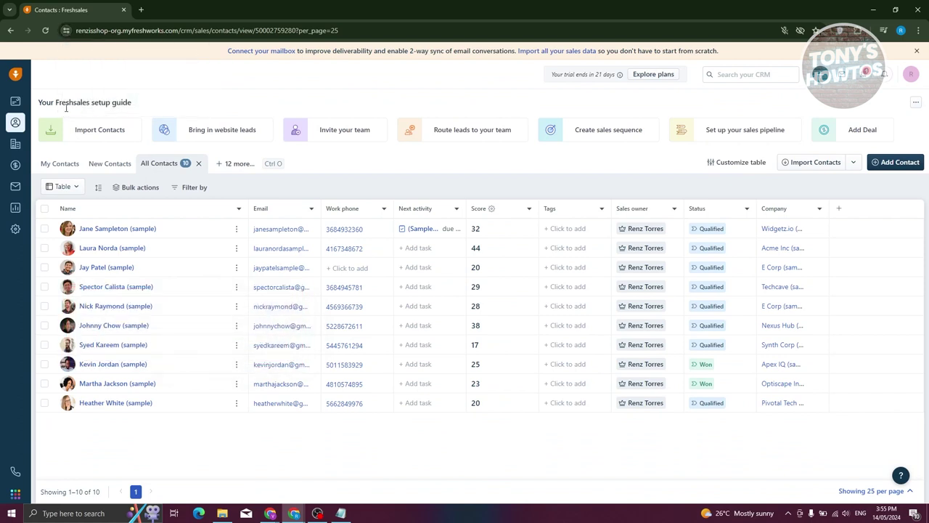
{"action": "left_click", "coordinate": [17, 104]}
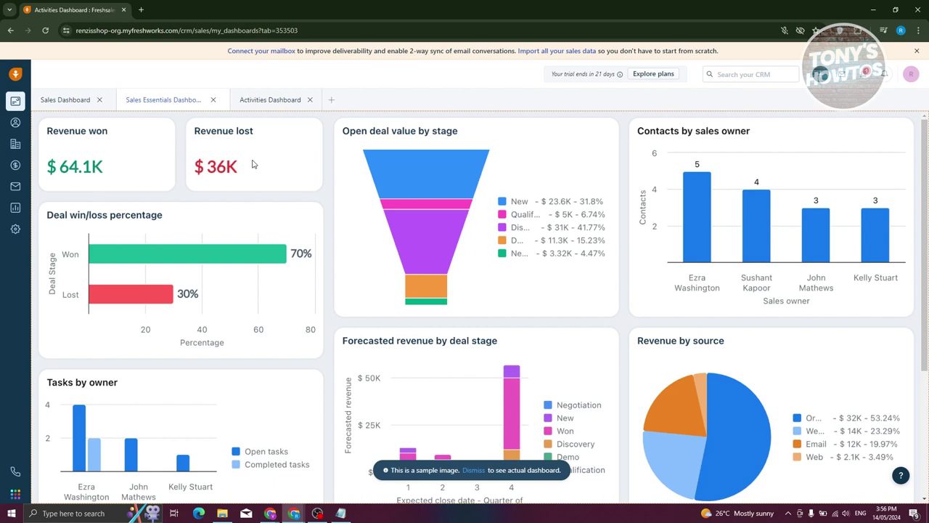
Add the Sales Trends report as a dashboard, compare it with Activities, then close it.
{"action": "scroll", "coordinate": [819, 394], "scroll_direction": "down", "scroll_amount": 3}
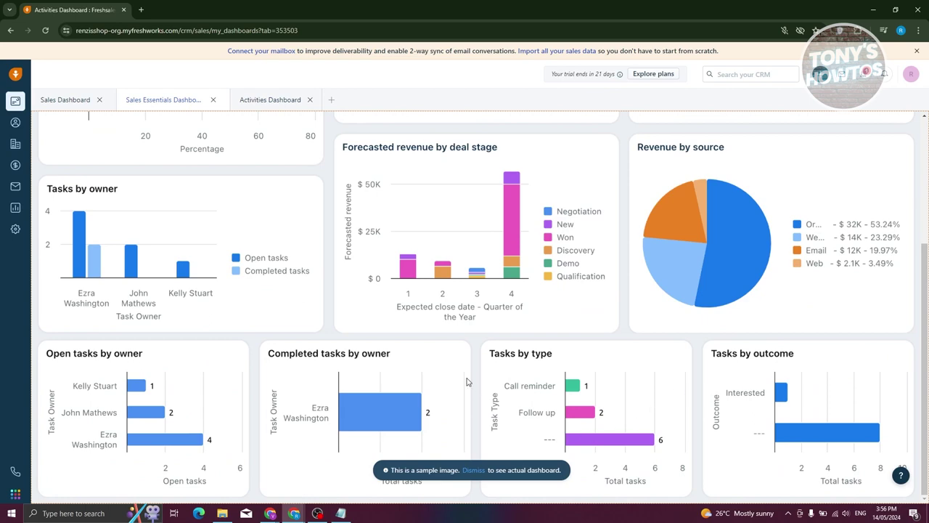
{"action": "scroll", "coordinate": [487, 325], "scroll_direction": "up", "scroll_amount": 3}
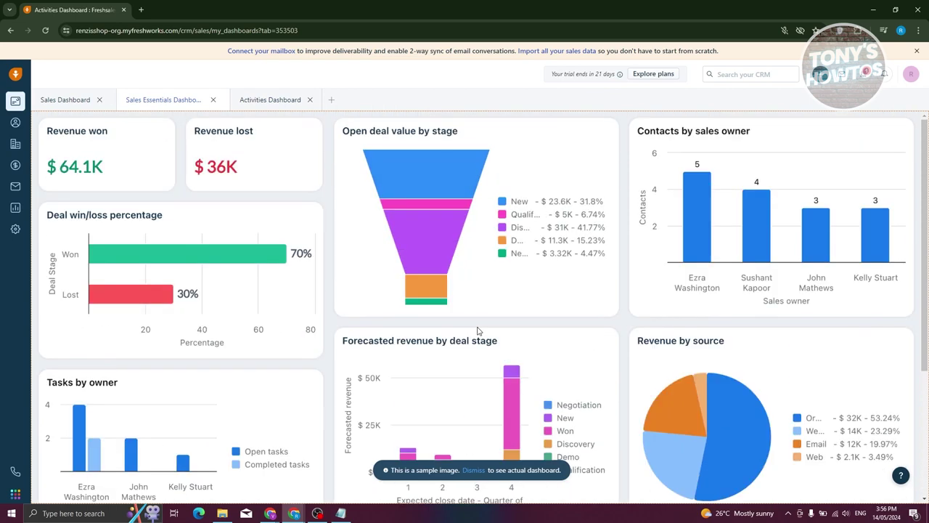
{"action": "left_click", "coordinate": [328, 99]}
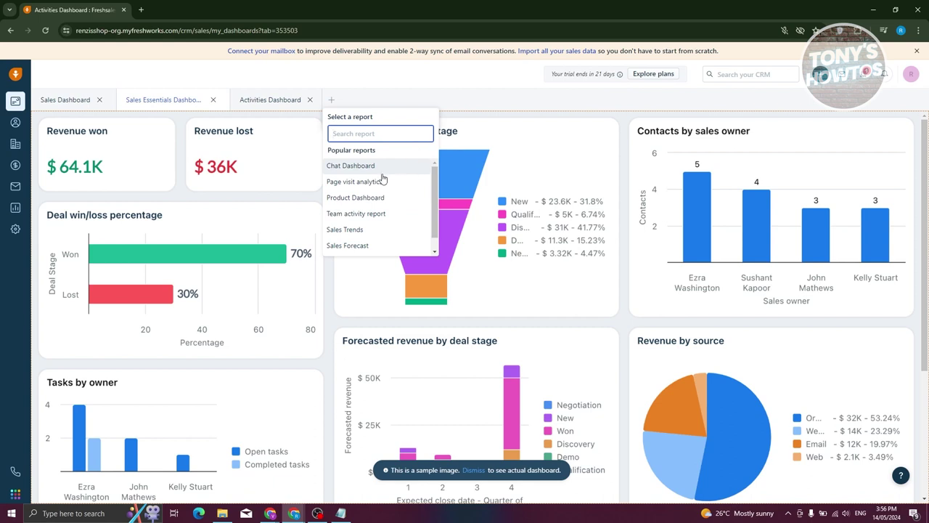
{"action": "scroll", "coordinate": [398, 193], "scroll_direction": "down", "scroll_amount": 1}
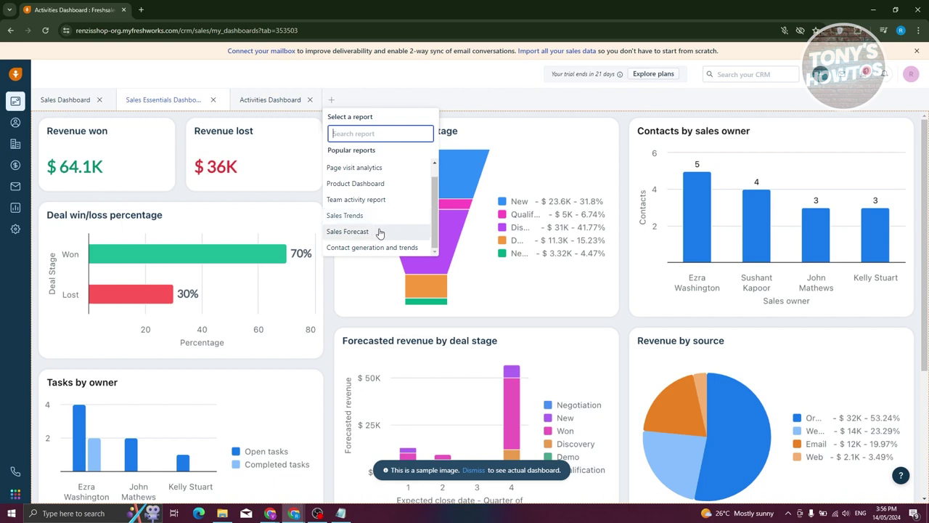
{"action": "left_click", "coordinate": [357, 215]}
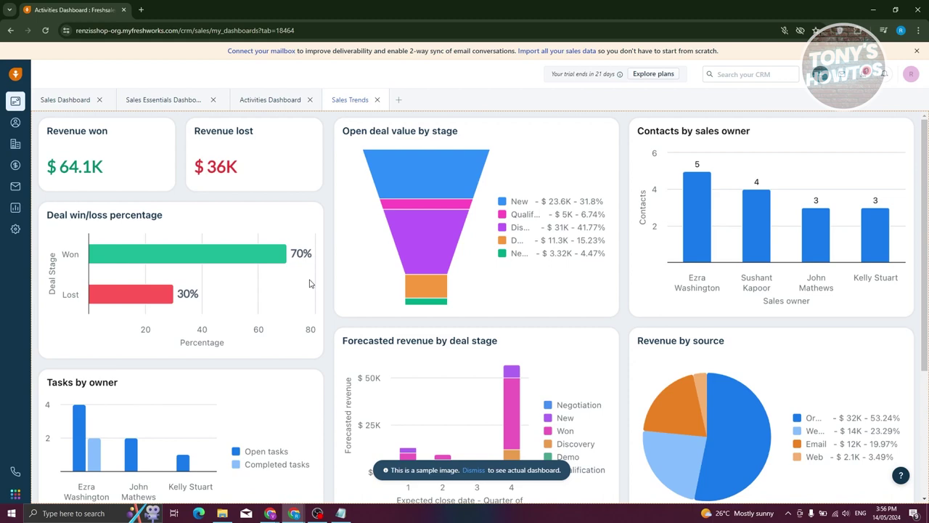
{"action": "scroll", "coordinate": [315, 278], "scroll_direction": "down", "scroll_amount": 3}
{"action": "scroll", "coordinate": [316, 278], "scroll_direction": "up", "scroll_amount": 3}
{"action": "left_click", "coordinate": [269, 99]}
{"action": "left_click", "coordinate": [357, 101]}
{"action": "left_click", "coordinate": [377, 100]}
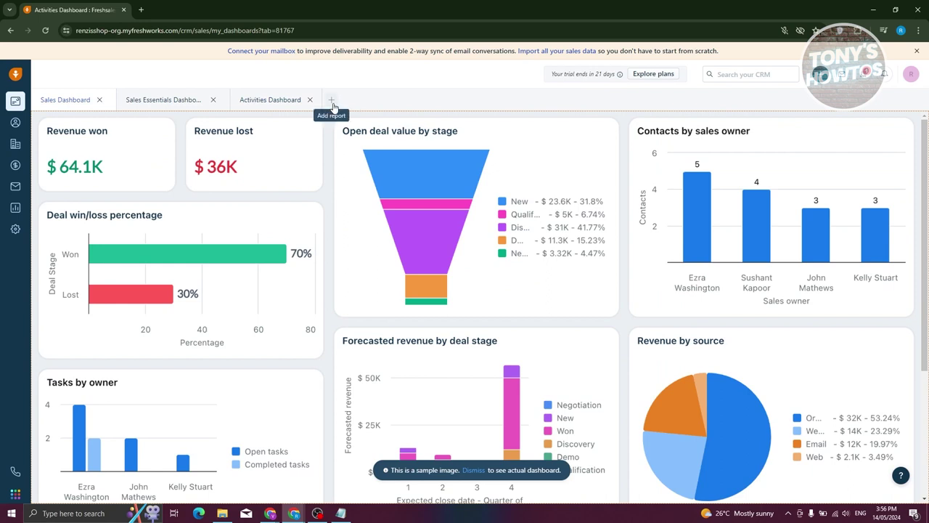
Add the Team activity report dashboard, review it, then go to Admin Settings.
{"action": "left_click", "coordinate": [332, 100]}
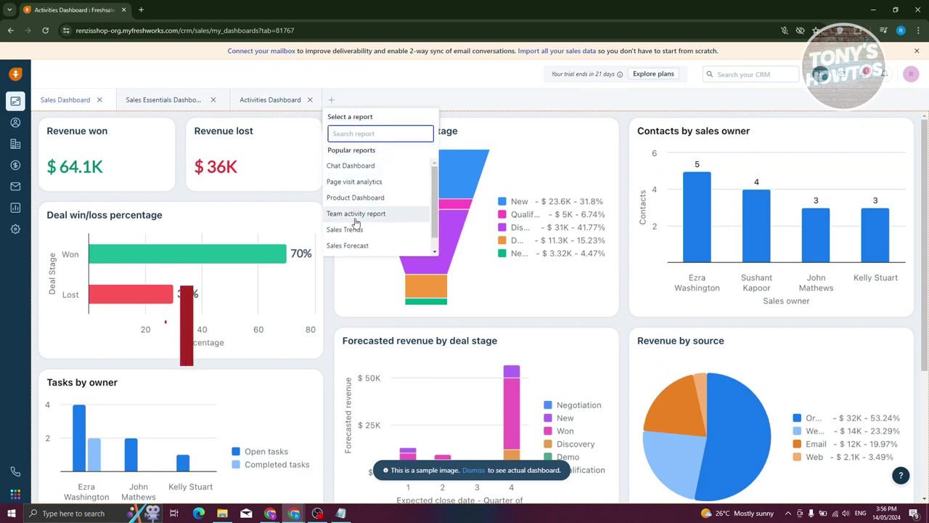
{"action": "left_click", "coordinate": [355, 214]}
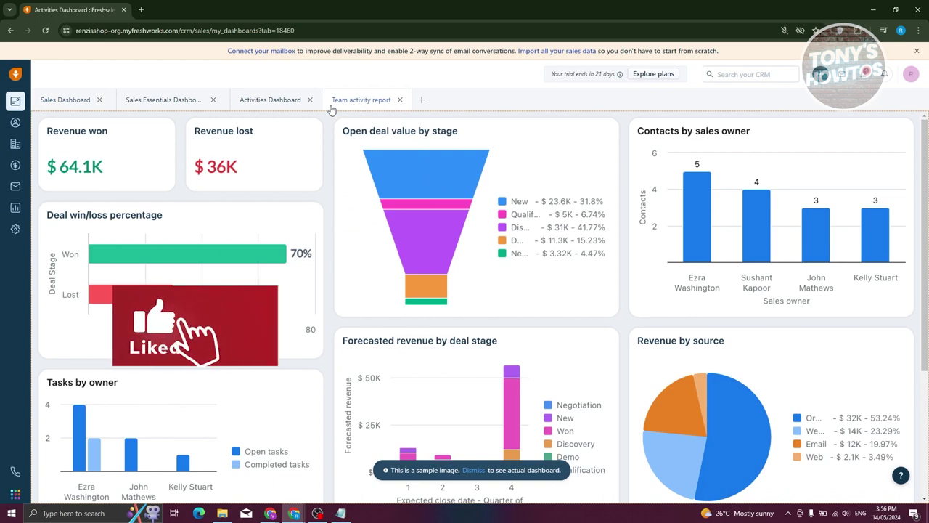
{"action": "left_click", "coordinate": [258, 99]}
{"action": "left_click", "coordinate": [364, 103]}
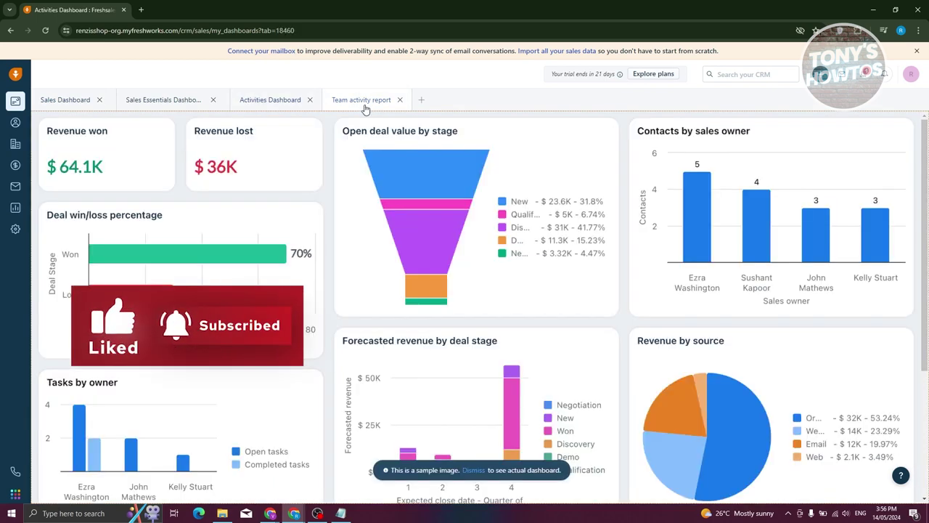
{"action": "scroll", "coordinate": [412, 368], "scroll_direction": "down", "scroll_amount": 3}
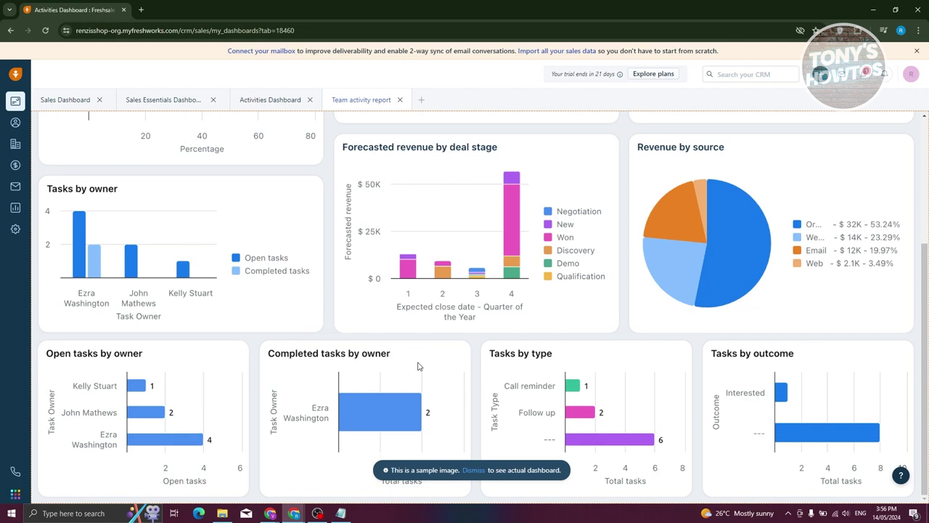
{"action": "scroll", "coordinate": [421, 341], "scroll_direction": "up", "scroll_amount": 3}
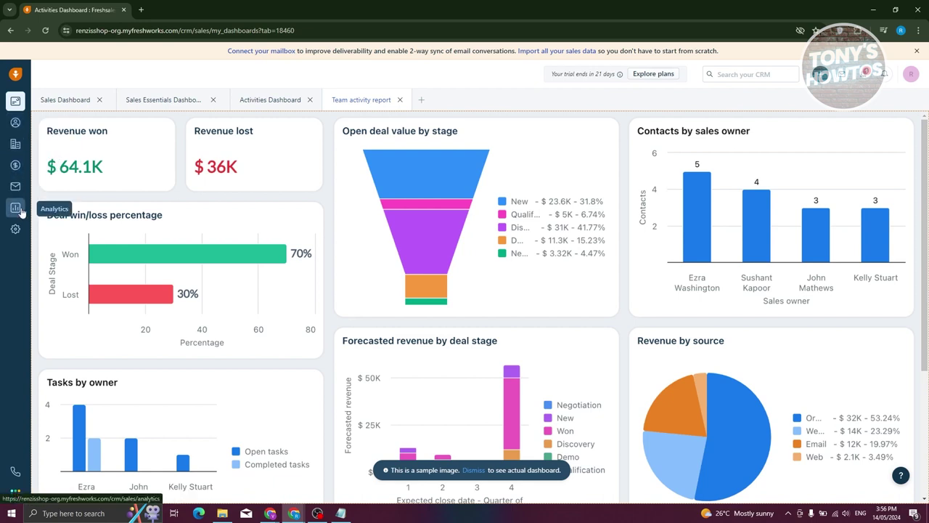
{"action": "left_click", "coordinate": [15, 233]}
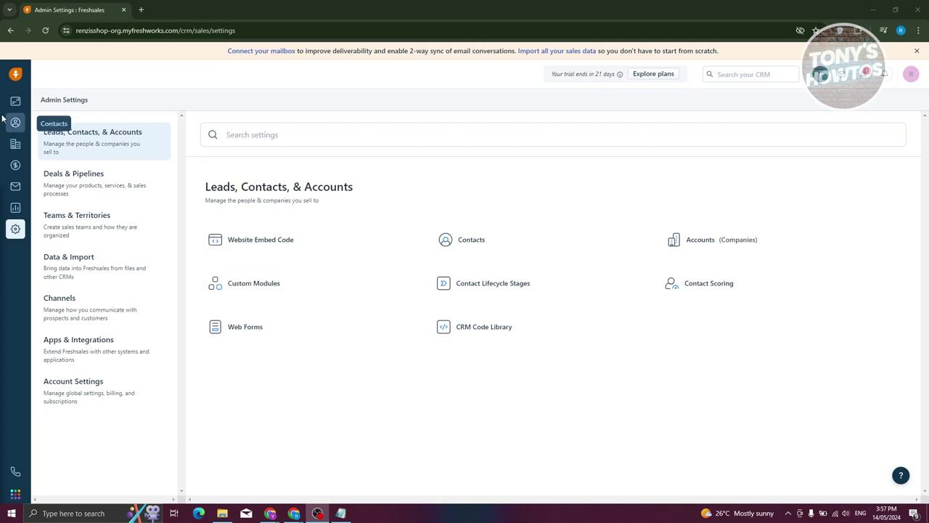
Switch to the Companies list showing the nine sample companies.
{"action": "left_click", "coordinate": [16, 142]}
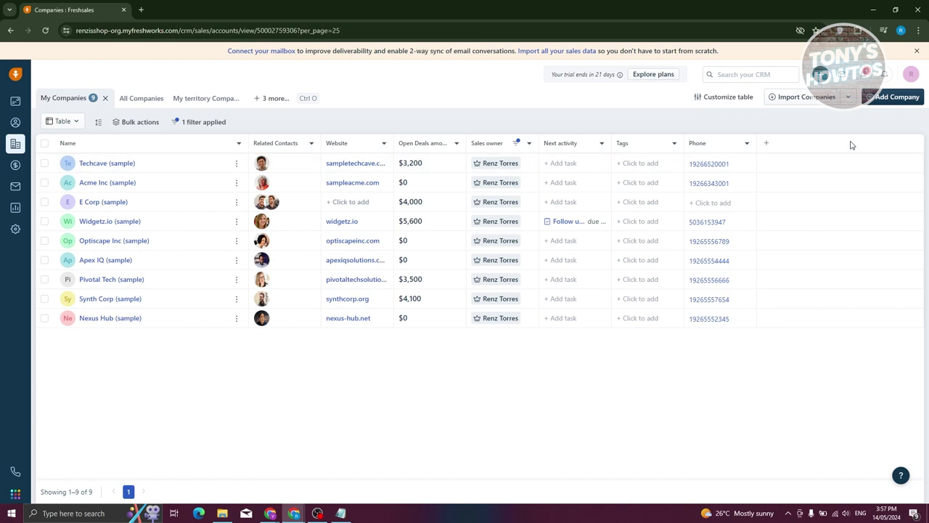
Add a company named TEST COMPANY, keep the default sales owner, and save it.
{"action": "left_click", "coordinate": [895, 97]}
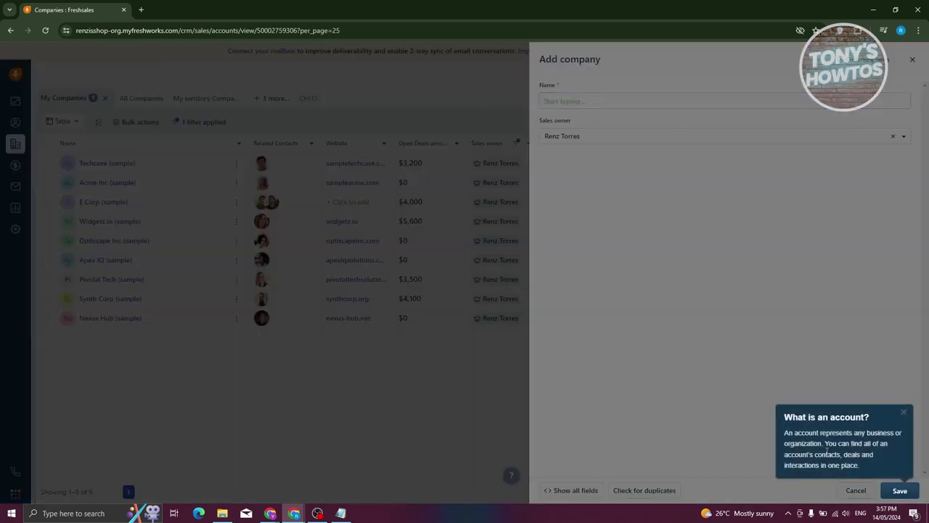
{"action": "left_click", "coordinate": [904, 414]}
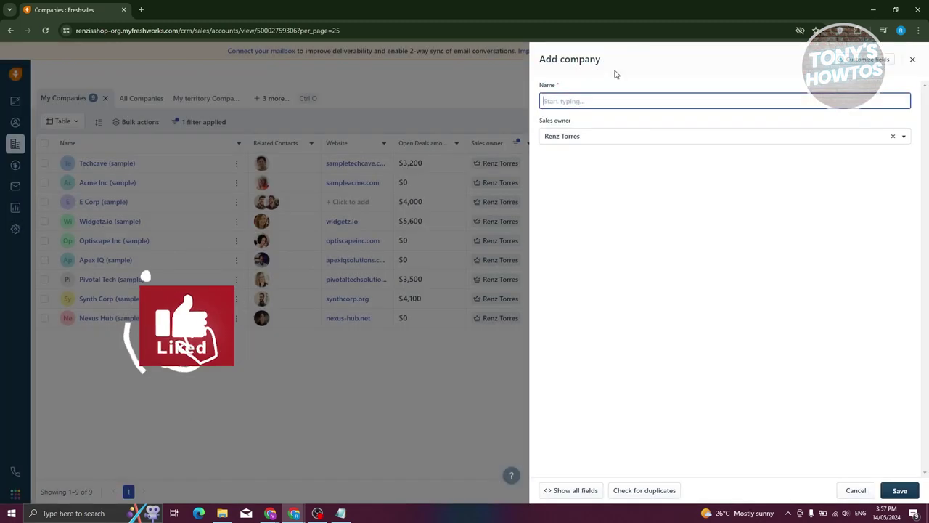
{"action": "type", "text": "test"}
{"action": "key", "text": "BackSpace"}
{"action": "key", "text": "BackSpace"}
{"action": "key", "text": "BackSpace"}
{"action": "key", "text": "BackSpace"}
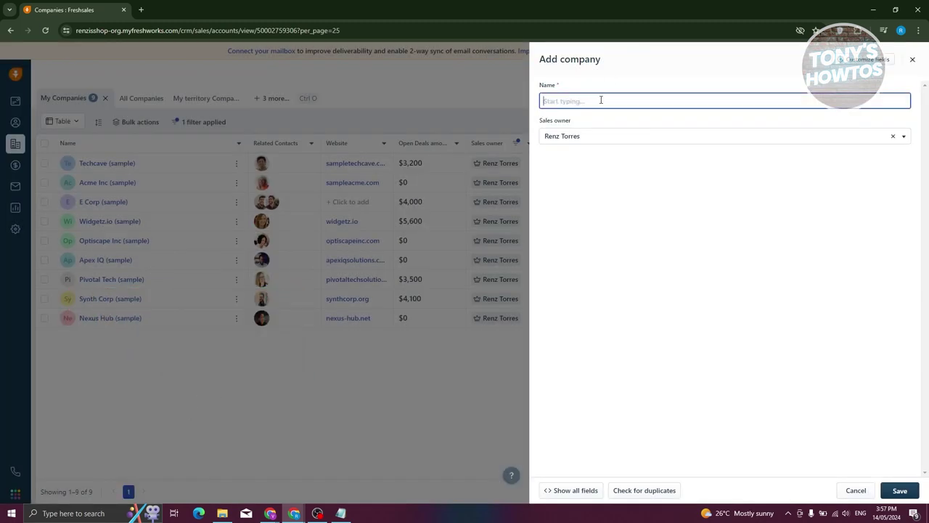
{"action": "type", "text": "TEST COMPANY"}
{"action": "left_click", "coordinate": [565, 135]}
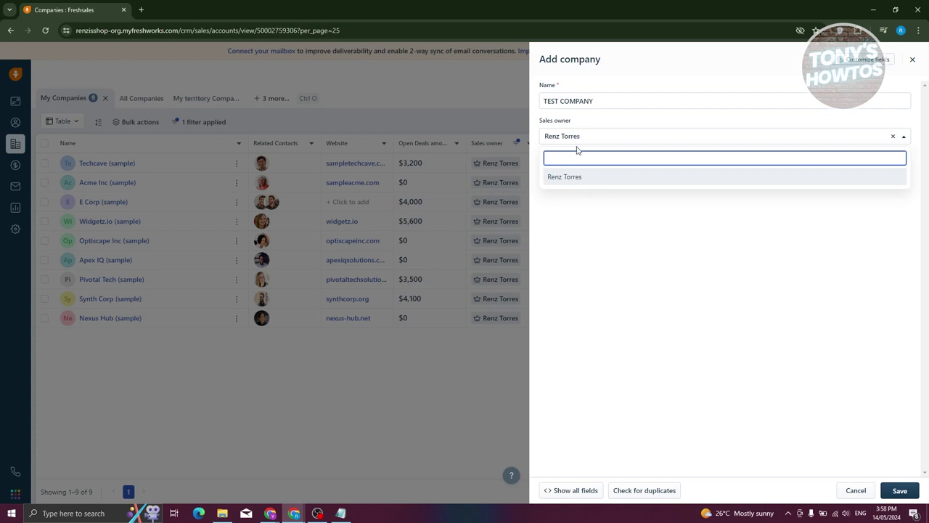
{"action": "left_click", "coordinate": [612, 178]}
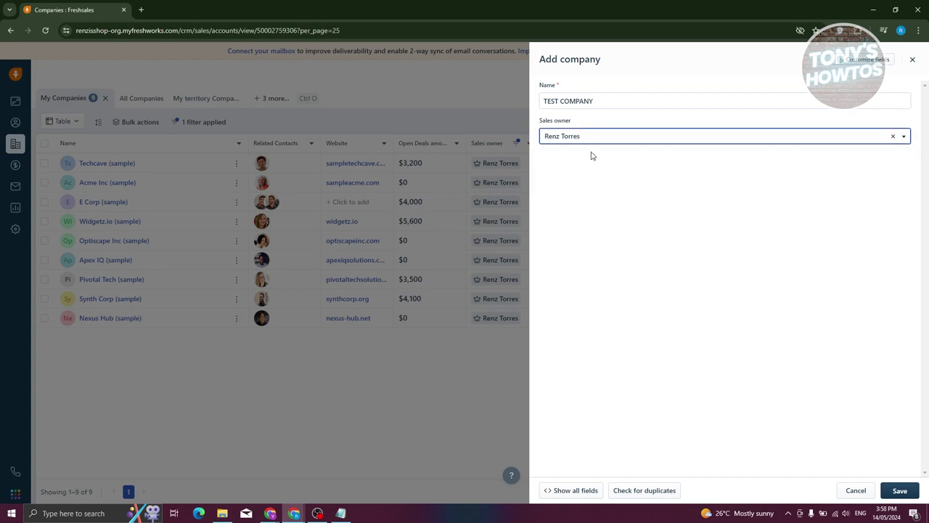
{"action": "left_click", "coordinate": [899, 492]}
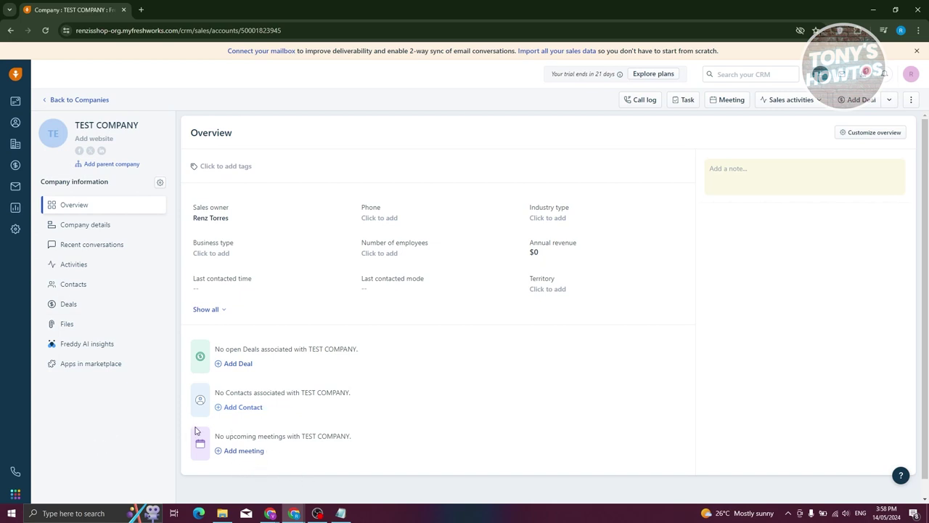
Cancel tagging, then view TEST COMPANY's details and its empty recent conversations.
{"action": "left_click", "coordinate": [226, 167]}
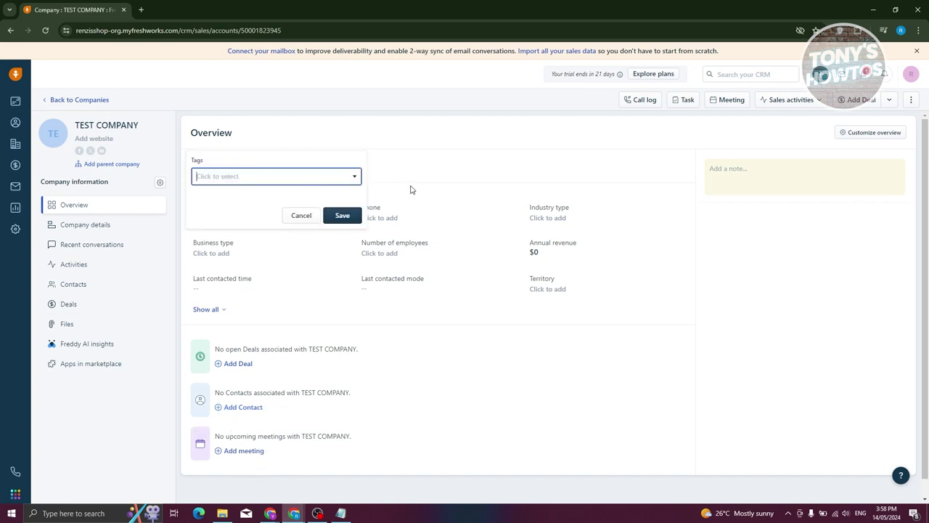
{"action": "left_click", "coordinate": [779, 292]}
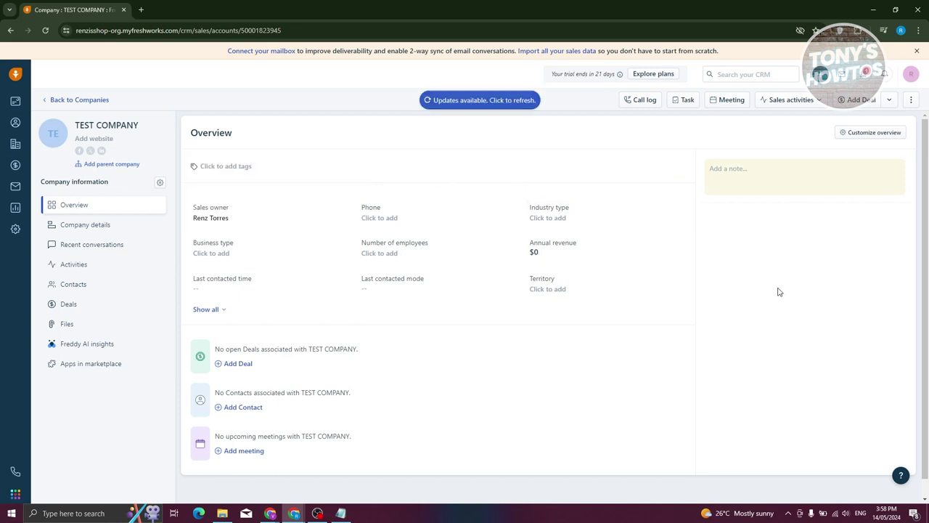
{"action": "left_click", "coordinate": [62, 226]}
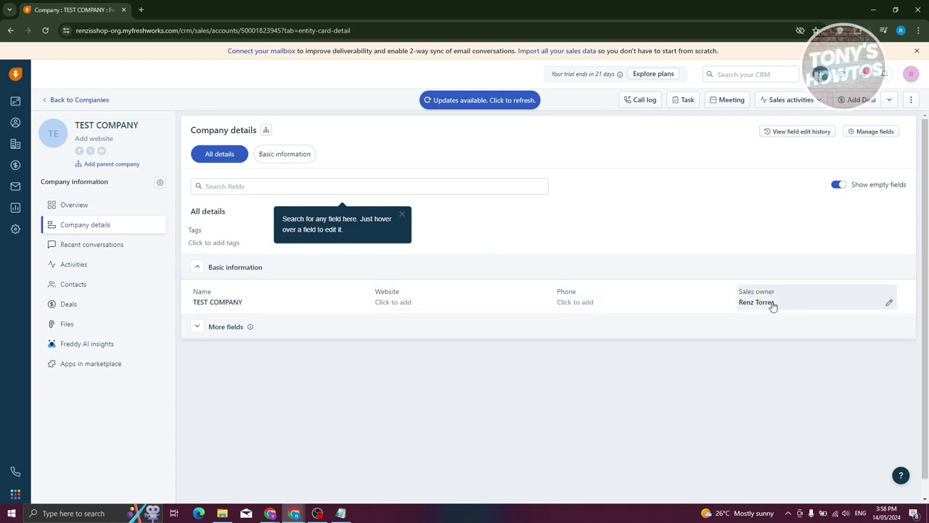
{"action": "left_click", "coordinate": [76, 250]}
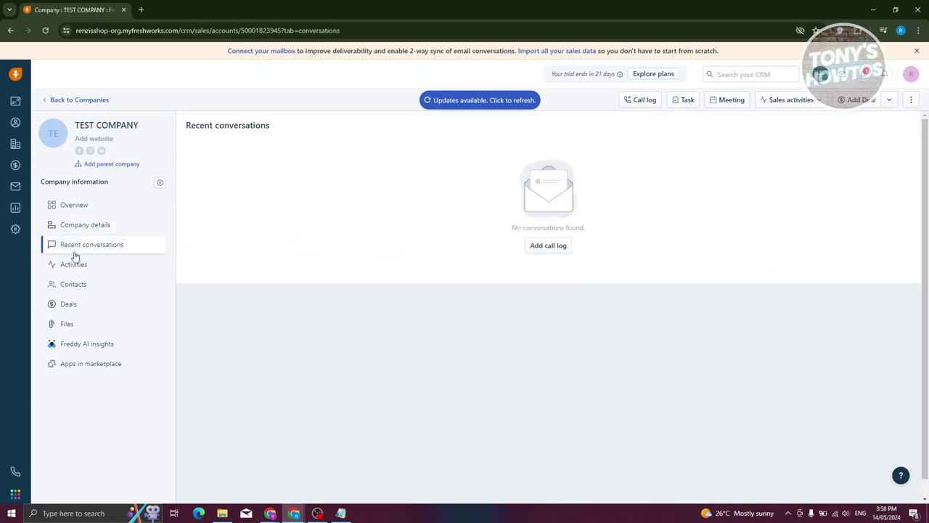
Discard a started call log and view TEST COMPANY's activity timeline with its Company created entry.
{"action": "left_click", "coordinate": [556, 251]}
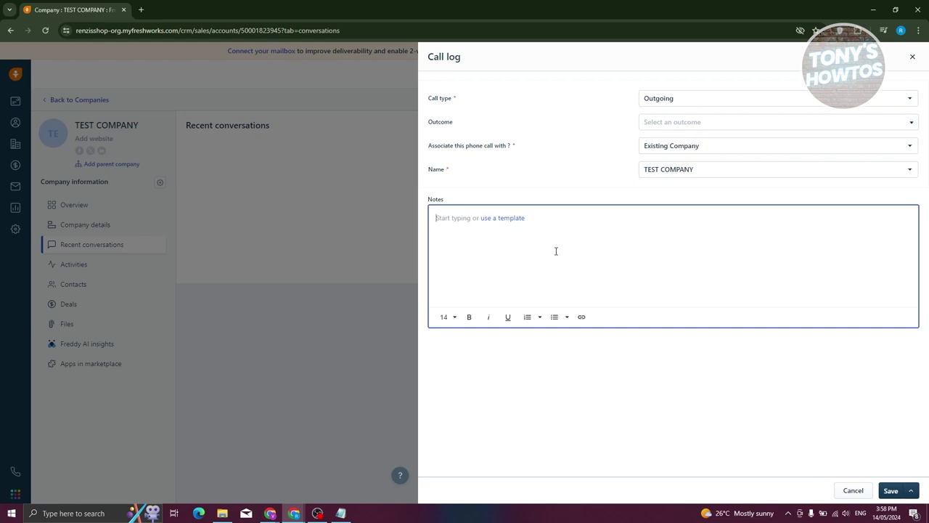
{"action": "left_click", "coordinate": [249, 227]}
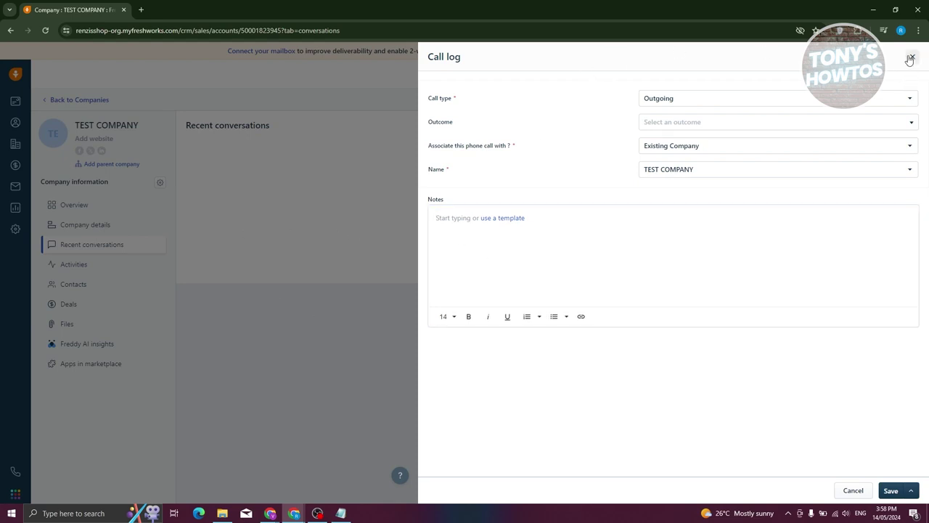
{"action": "left_click", "coordinate": [912, 57]}
{"action": "left_click", "coordinate": [78, 263]}
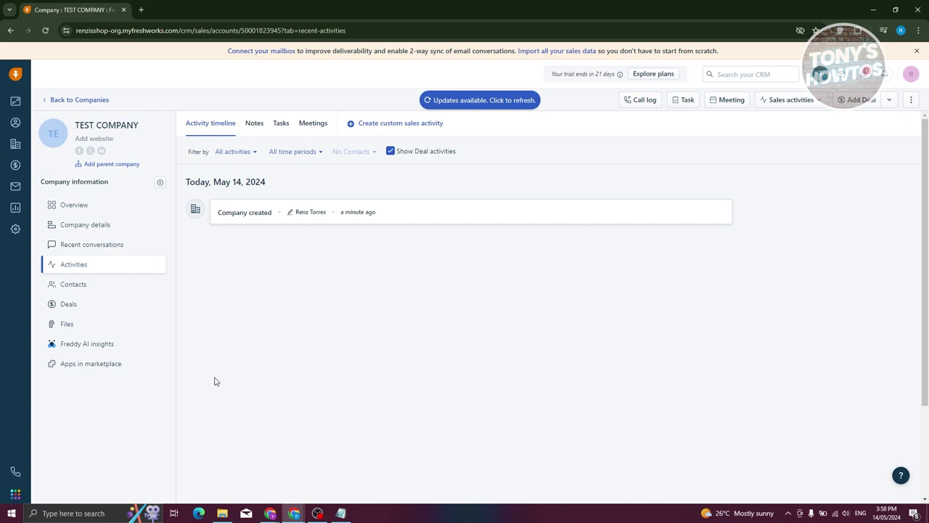
Review TEST COMPANY's contacts, deals and files, then go to the All Contacts list.
{"action": "left_click", "coordinate": [78, 285]}
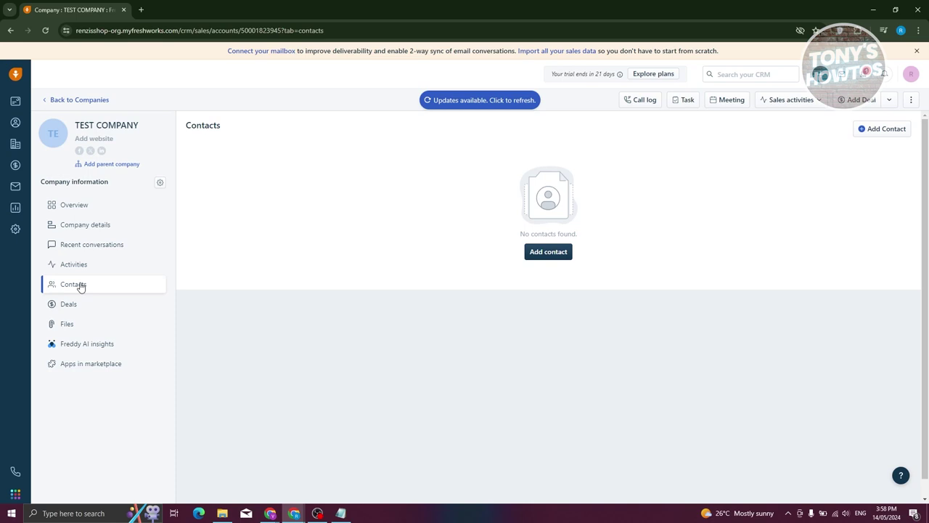
{"action": "left_click", "coordinate": [82, 305]}
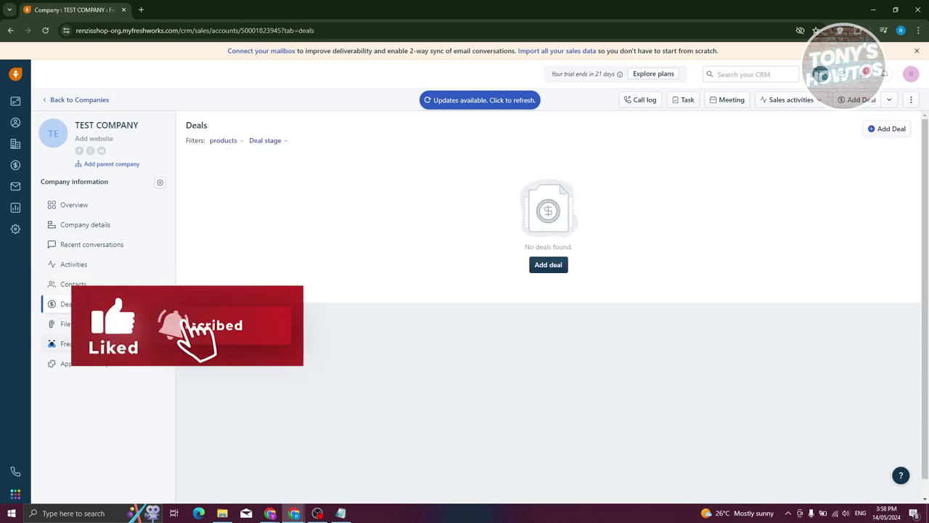
{"action": "left_click", "coordinate": [69, 323]}
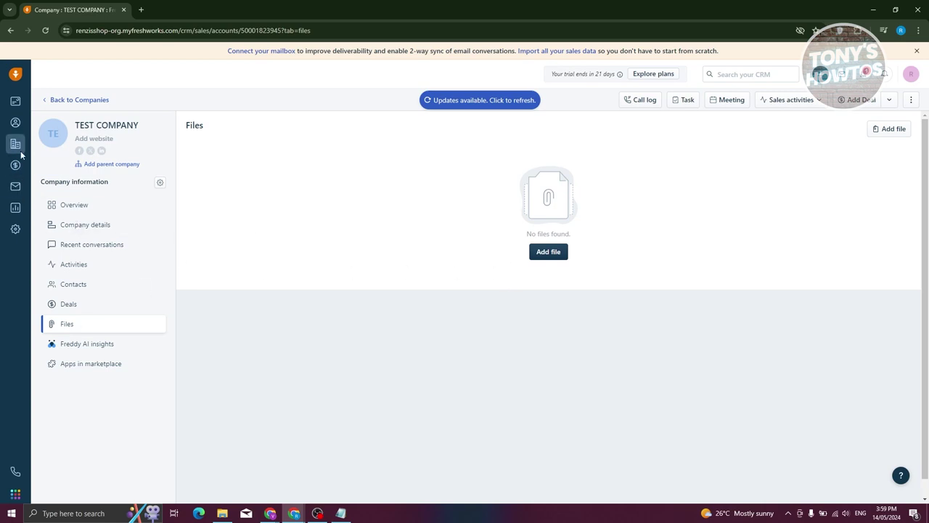
{"action": "left_click", "coordinate": [15, 123]}
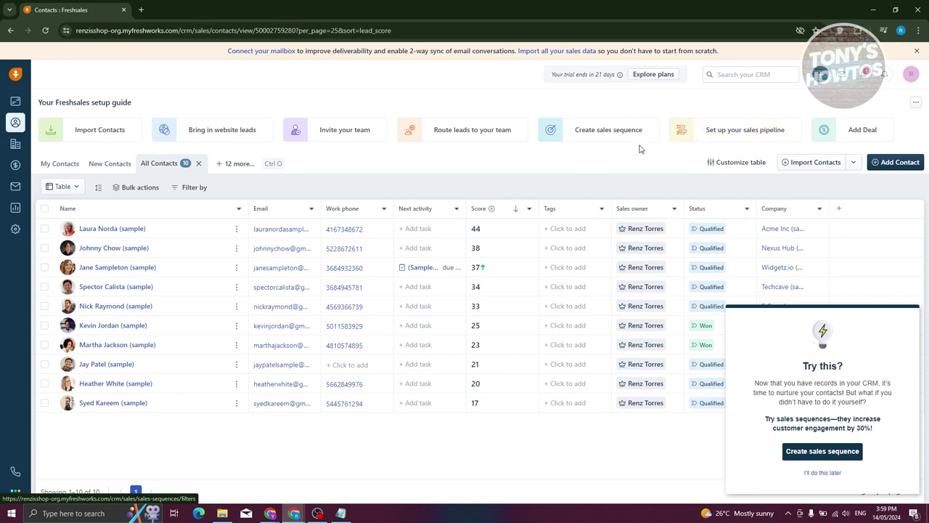
Close the import contacts options and bring up an empty Add contact form.
{"action": "left_click", "coordinate": [849, 163]}
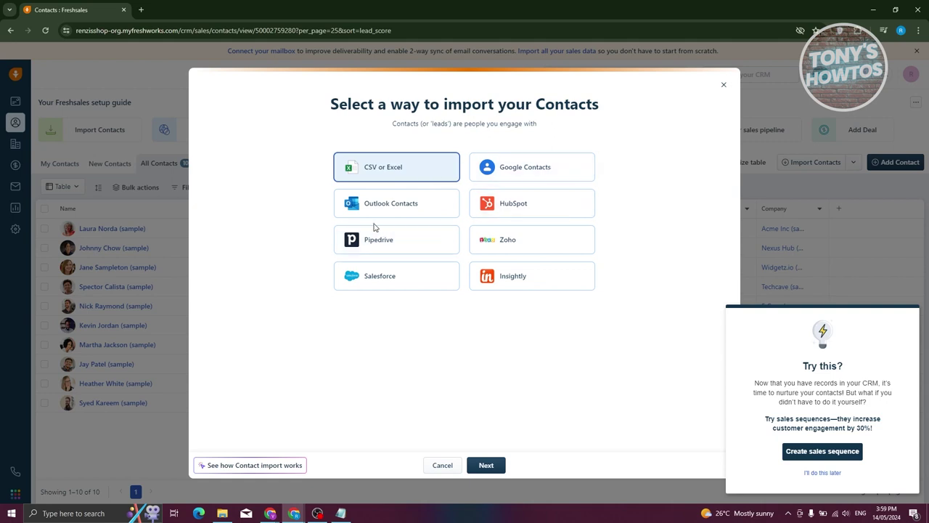
{"action": "left_click", "coordinate": [723, 85]}
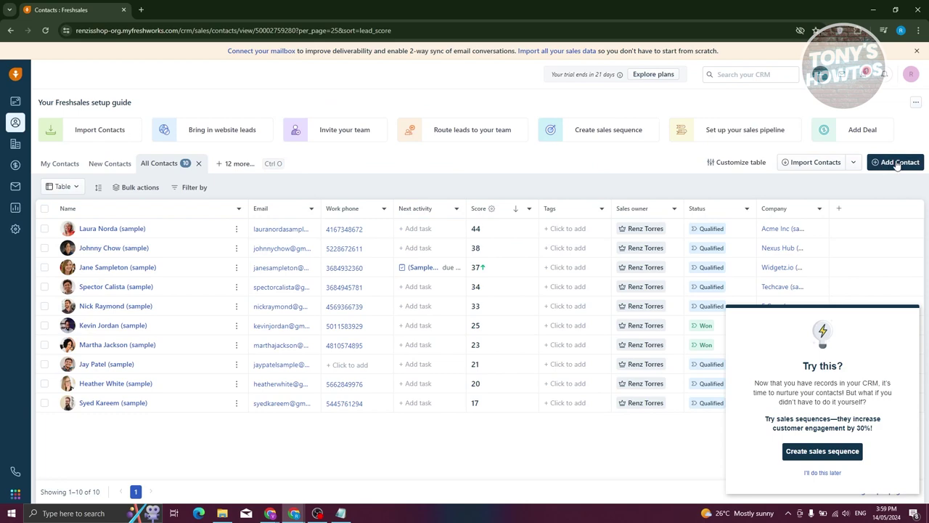
{"action": "left_click", "coordinate": [897, 162]}
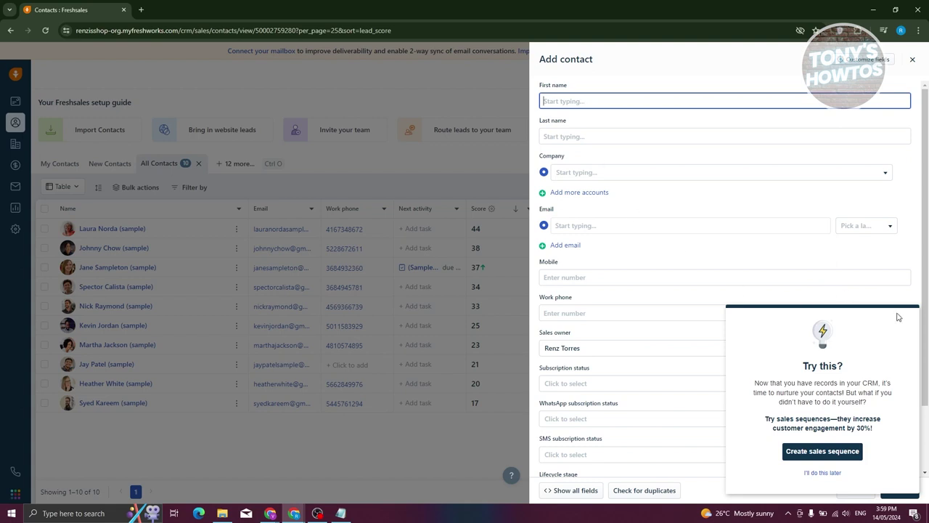
Dismiss the sales sequence suggestion and link the contact to TEST COMPANY.
{"action": "left_click", "coordinate": [816, 473]}
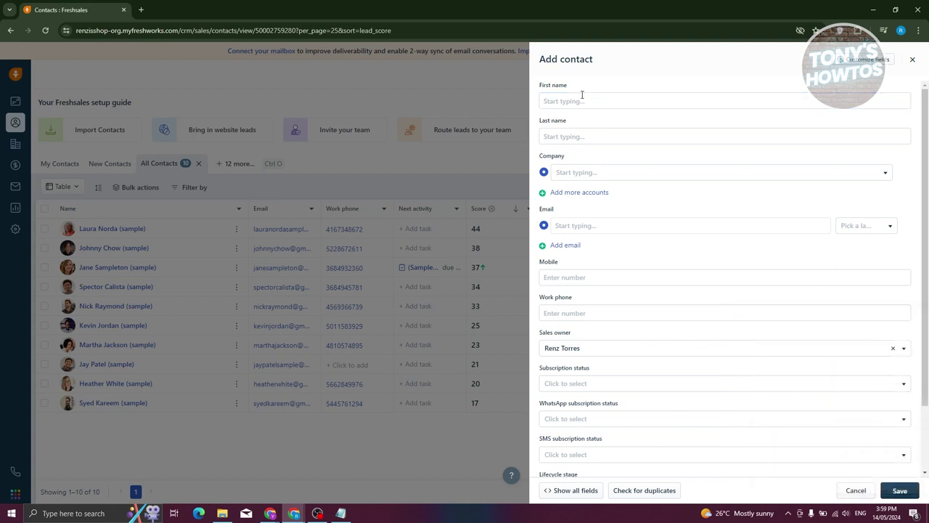
{"action": "type", "text": "TEST CONTACT"}
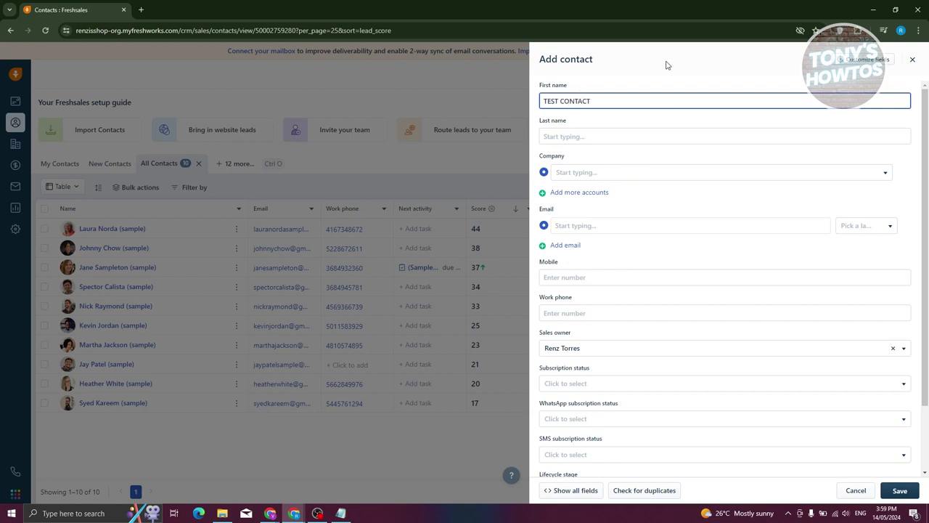
{"action": "left_click", "coordinate": [677, 173]}
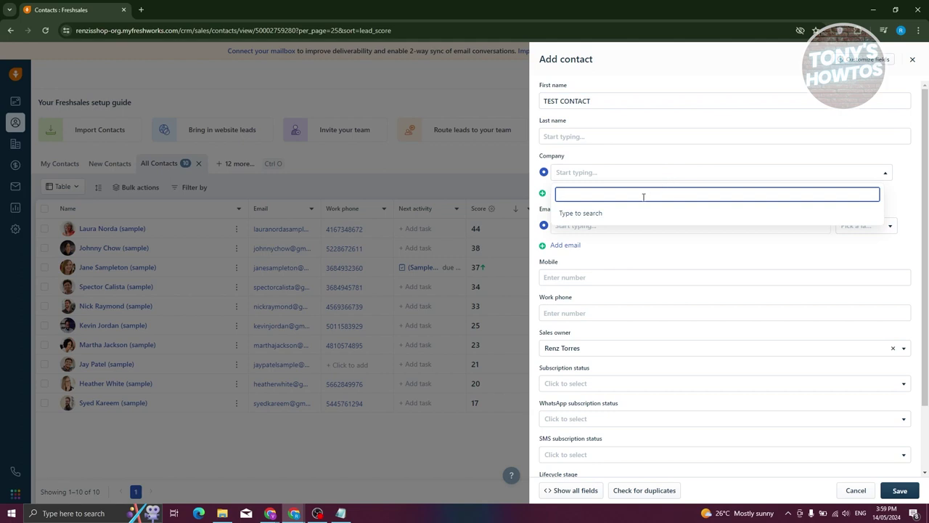
{"action": "type", "text": "TEST"}
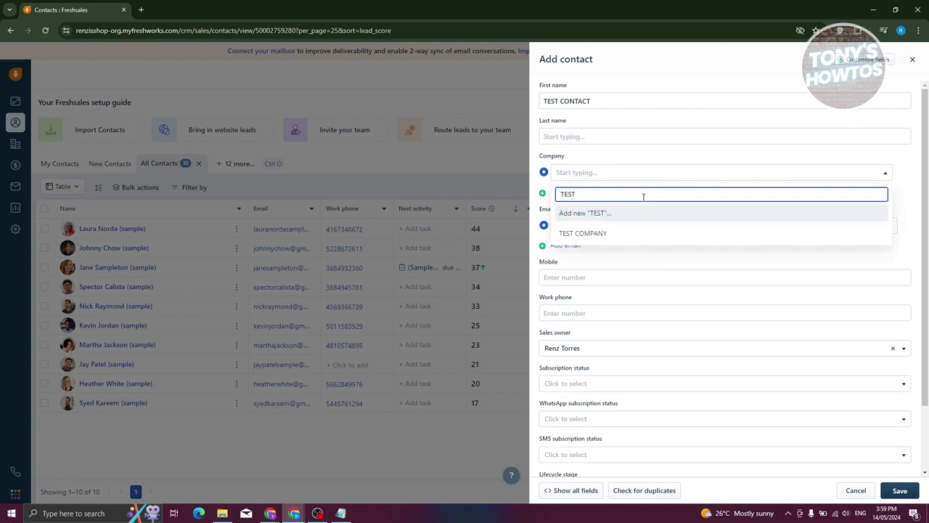
{"action": "left_click", "coordinate": [609, 233]}
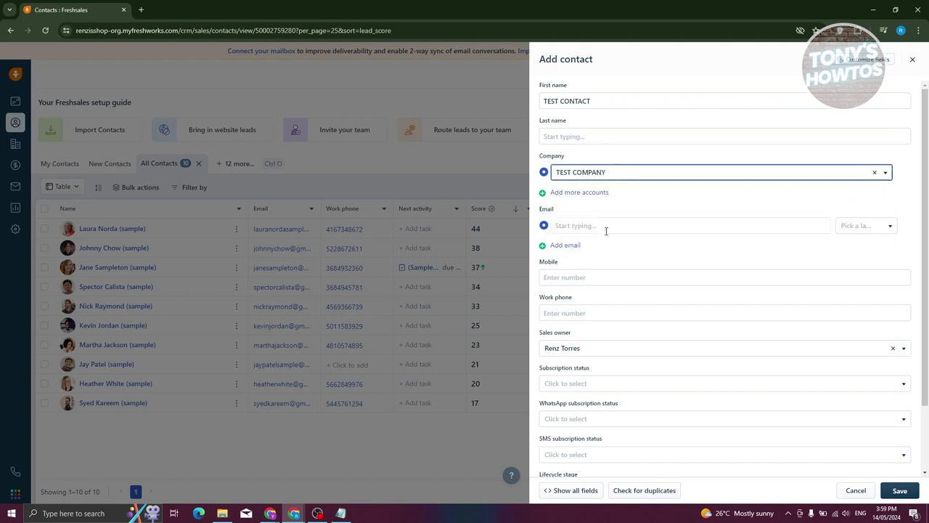
Fill in the contact's e-mail address in the Email field.
{"action": "left_click", "coordinate": [606, 228]}
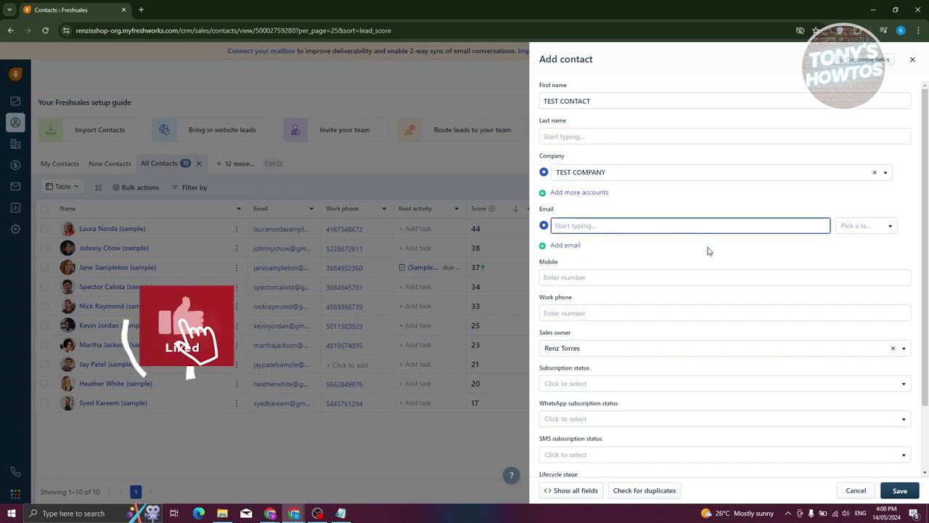
{"action": "type", "text": "rent"}
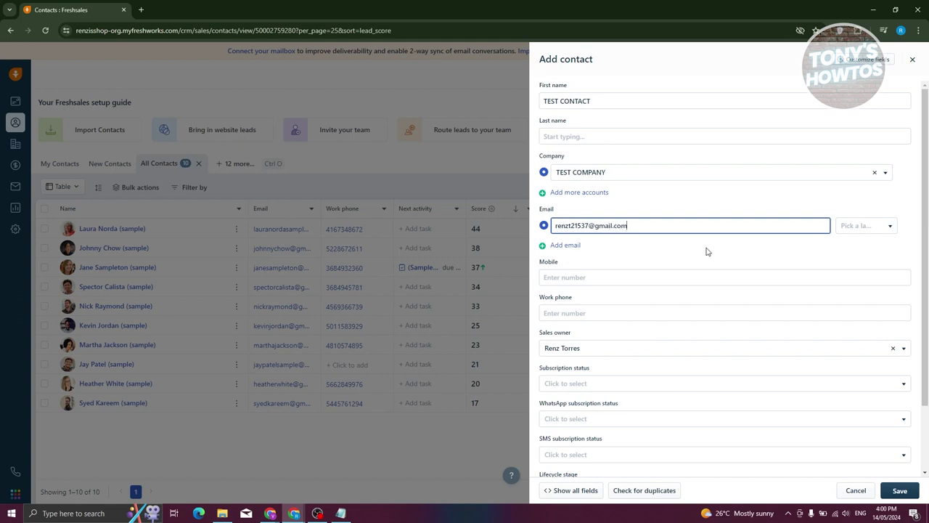
{"action": "left_click", "coordinate": [651, 251]}
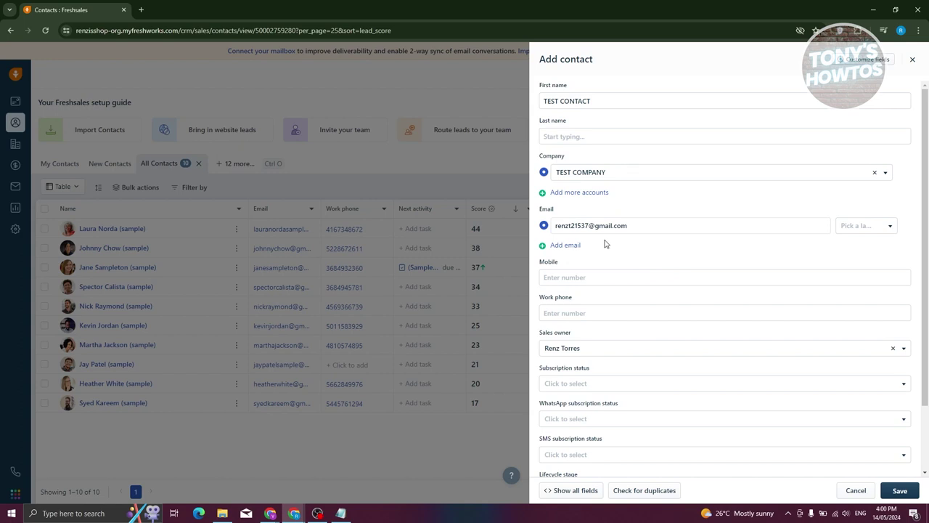
{"action": "scroll", "coordinate": [603, 242], "scroll_direction": "down", "scroll_amount": 2}
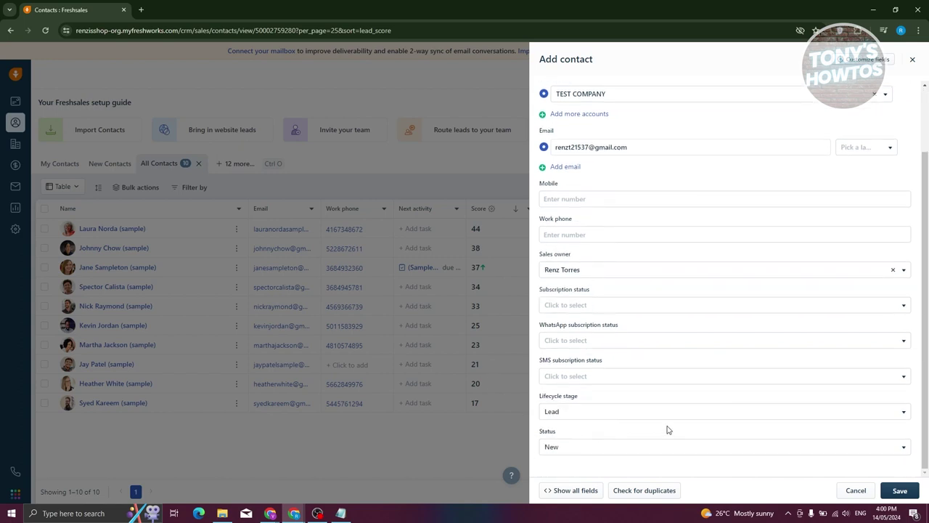
Set subscription status to Unsubscribed and keep Lifecycle stage Lead and Status New.
{"action": "left_click", "coordinate": [589, 306]}
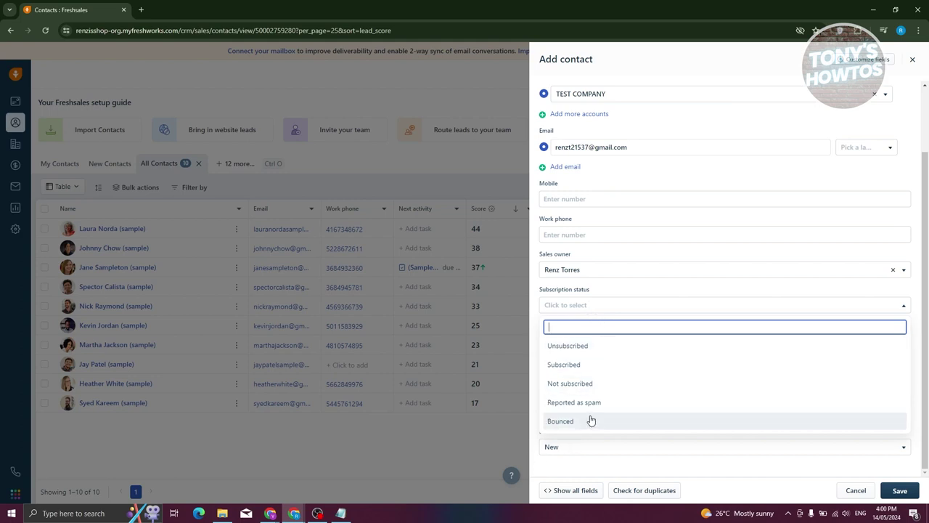
{"action": "left_click", "coordinate": [607, 349]}
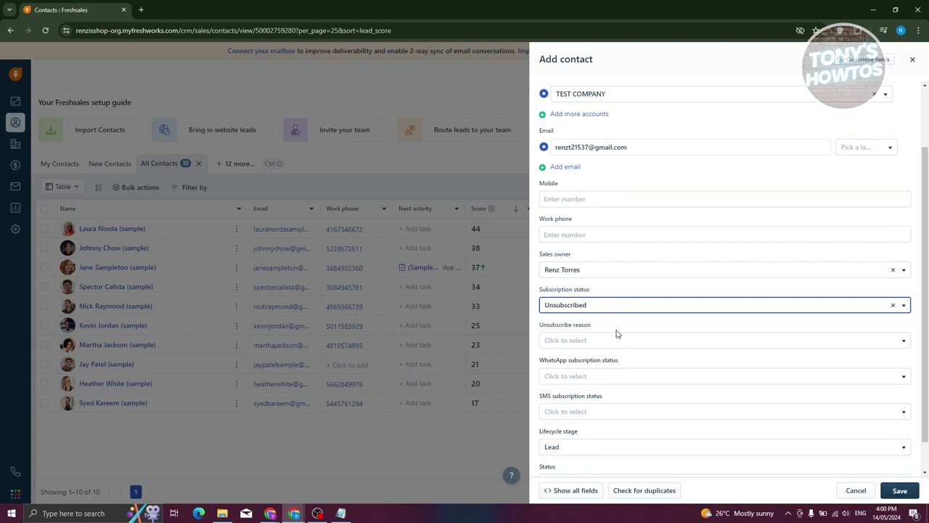
{"action": "scroll", "coordinate": [612, 379], "scroll_direction": "down", "scroll_amount": 1}
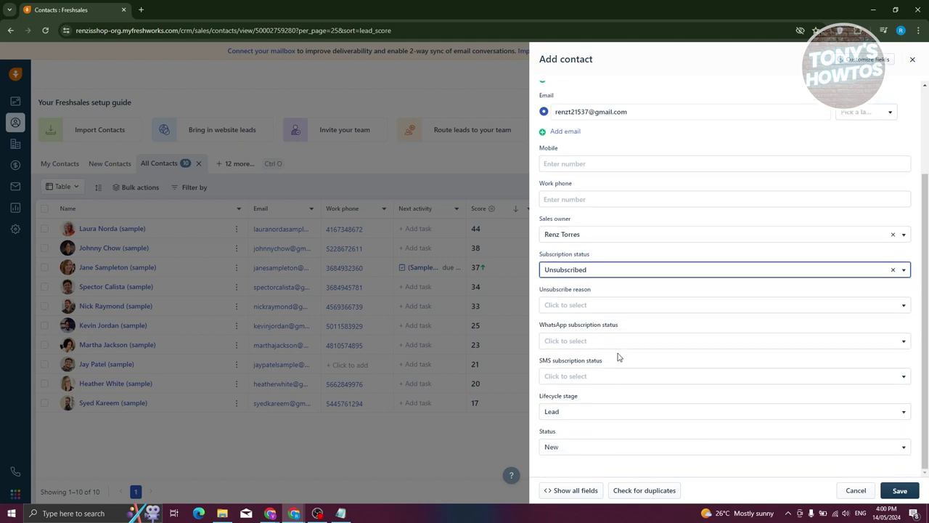
{"action": "left_click", "coordinate": [591, 411]}
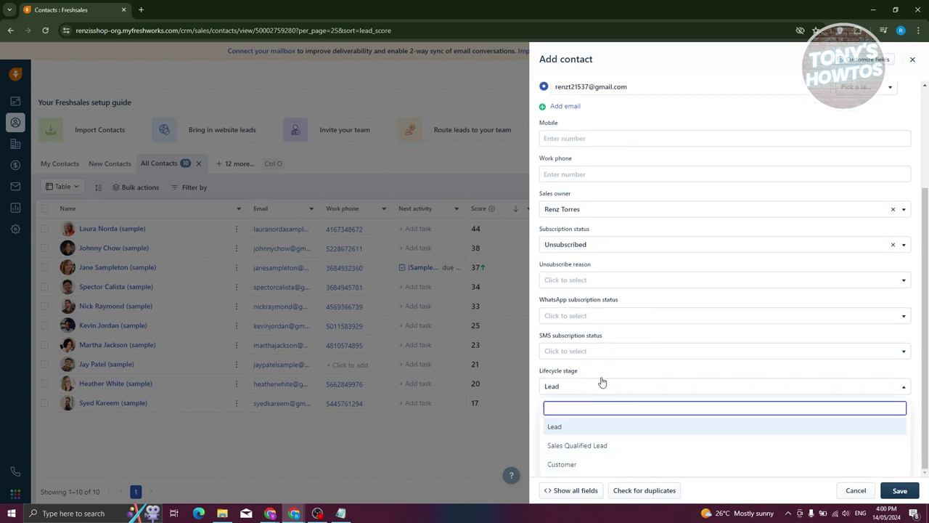
{"action": "left_click", "coordinate": [540, 371]}
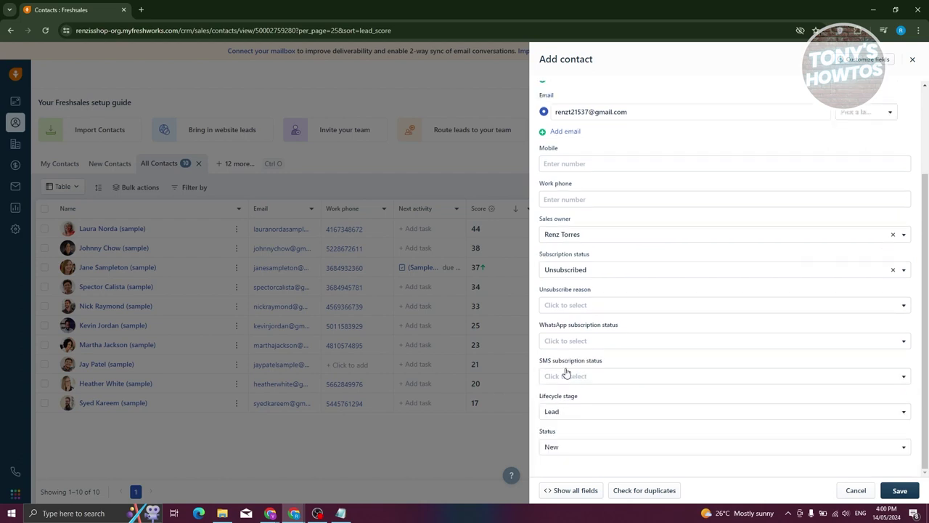
{"action": "left_click", "coordinate": [583, 450]}
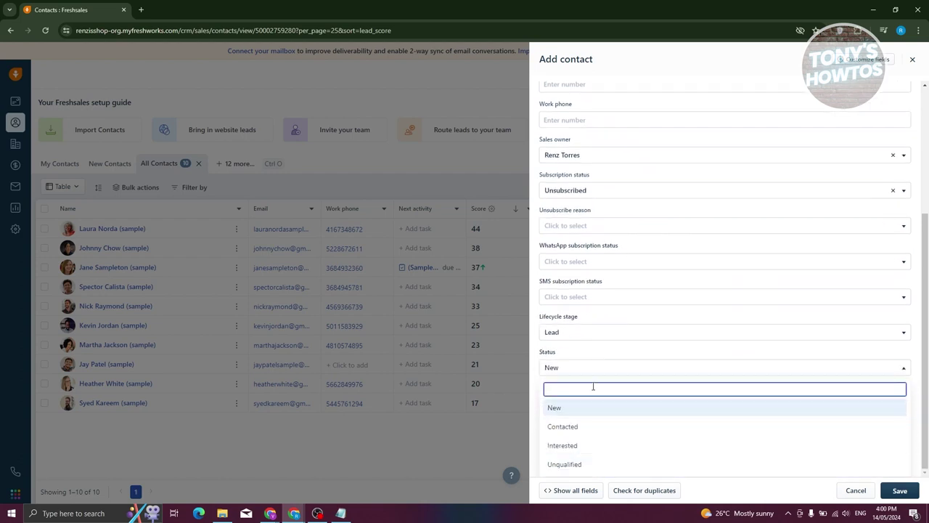
{"action": "left_click", "coordinate": [629, 353]}
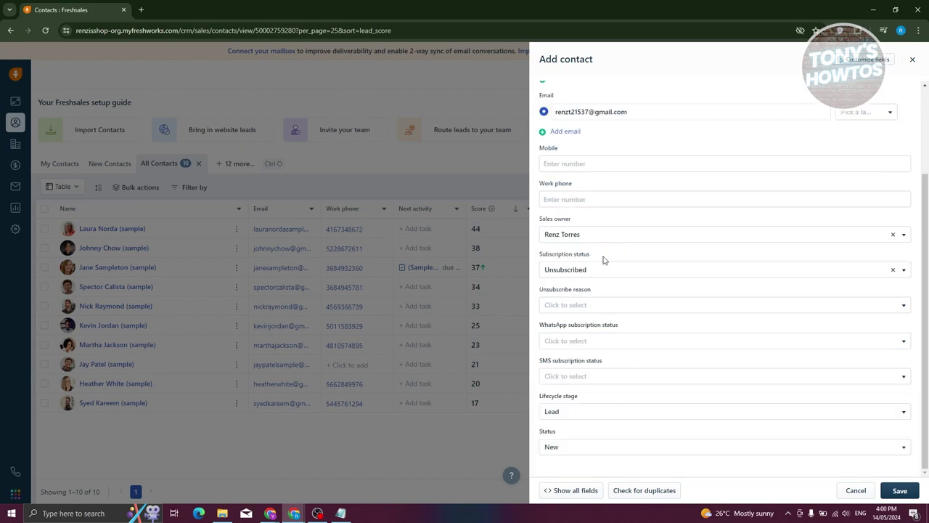
Change subscription status to Not subscribed, then open the contact form's Customize fields settings.
{"action": "left_click", "coordinate": [586, 276]}
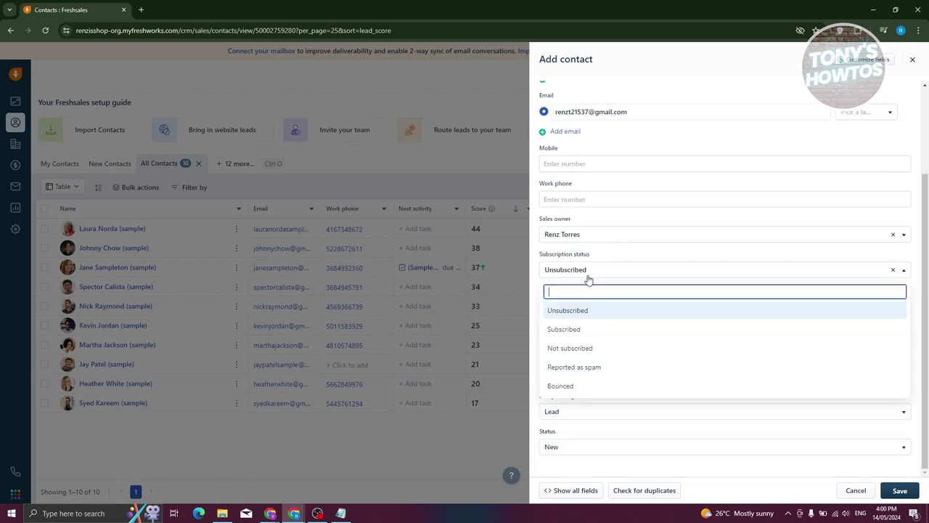
{"action": "left_click", "coordinate": [608, 351]}
{"action": "scroll", "coordinate": [675, 370], "scroll_direction": "up", "scroll_amount": 2}
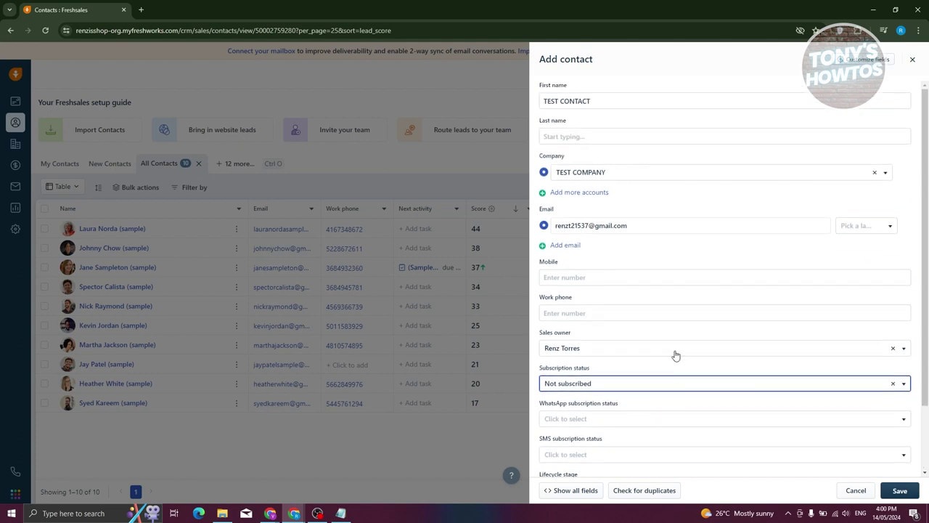
{"action": "left_click", "coordinate": [602, 136]}
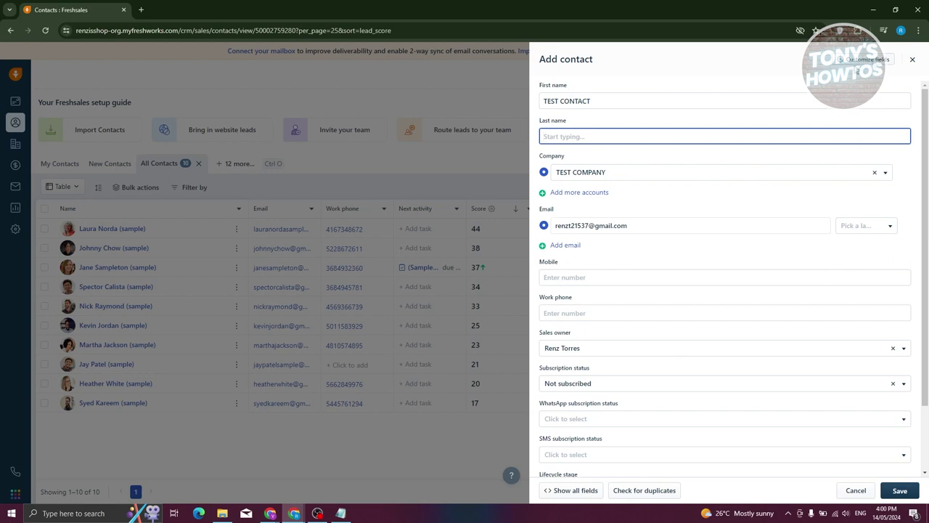
{"action": "left_click", "coordinate": [857, 61]}
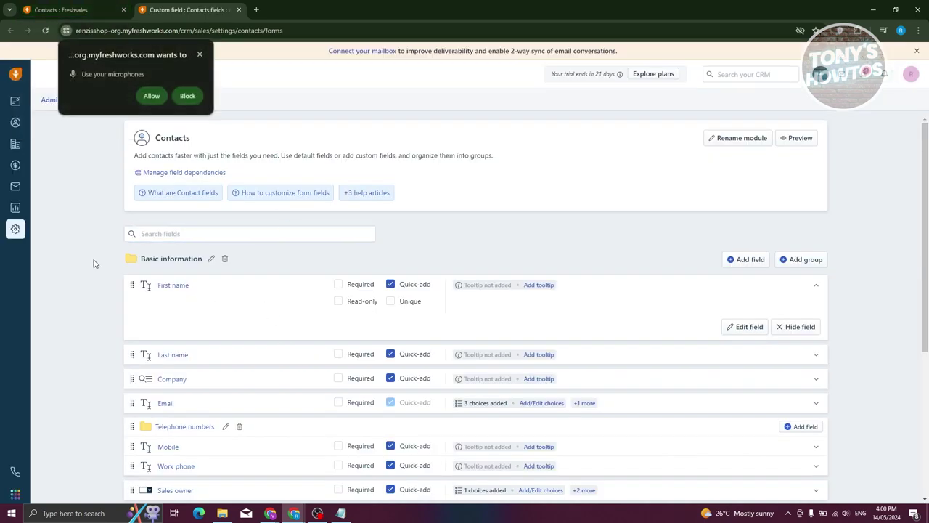
Dismiss the microphone prompt, close the field settings tab, and save the TEST CONTACT form.
{"action": "left_click", "coordinate": [200, 54]}
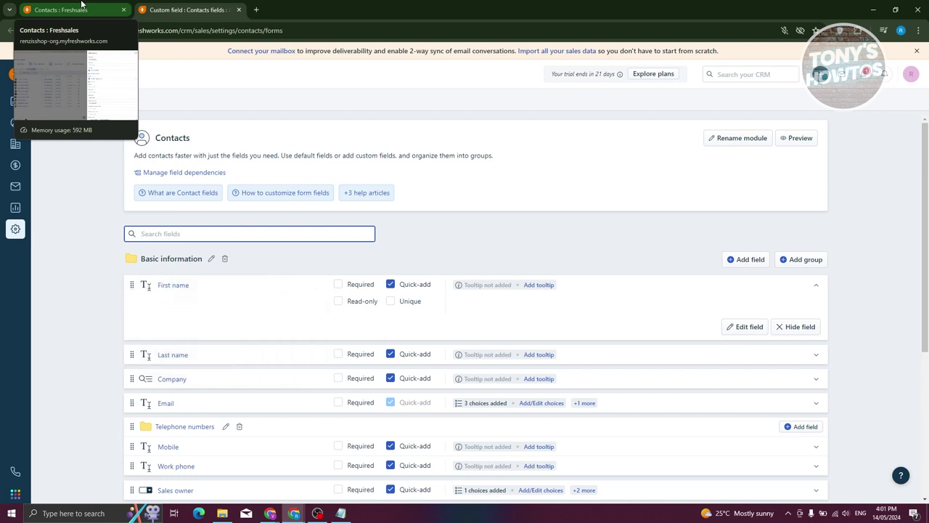
{"action": "left_click", "coordinate": [82, 4]}
{"action": "left_click", "coordinate": [185, 5]}
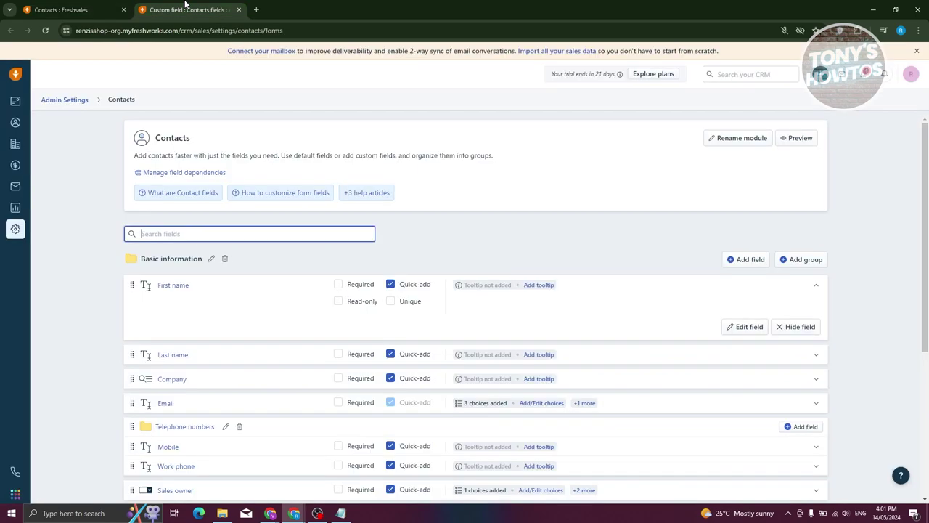
{"action": "left_click", "coordinate": [82, 9]}
{"action": "left_click", "coordinate": [239, 9]}
{"action": "left_click", "coordinate": [899, 491]}
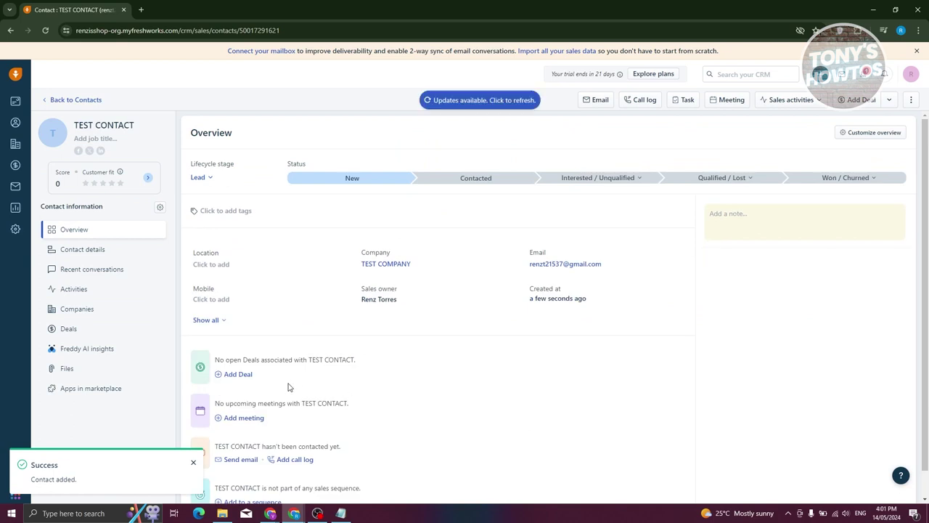
Review TEST CONTACT's details, activity timeline and linked TEST COMPANY after closing the success toast.
{"action": "left_click", "coordinate": [193, 462]}
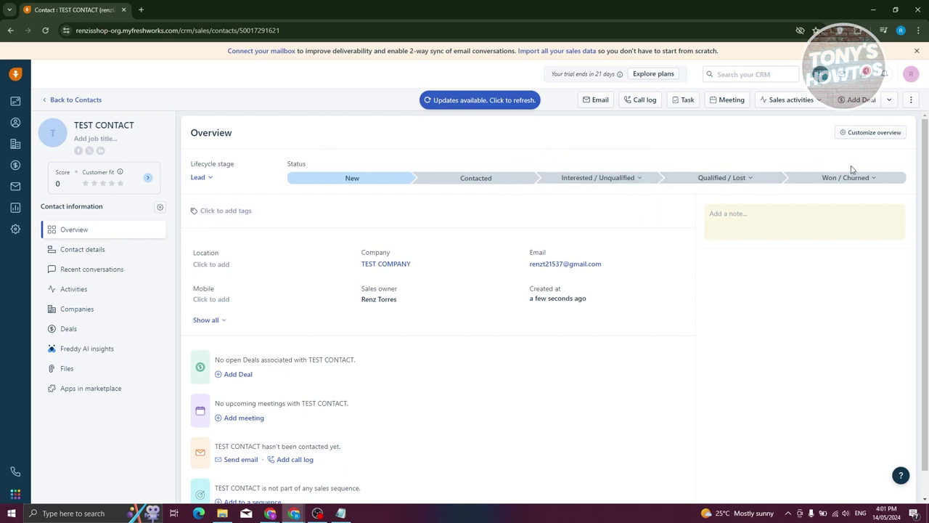
{"action": "left_click", "coordinate": [78, 250]}
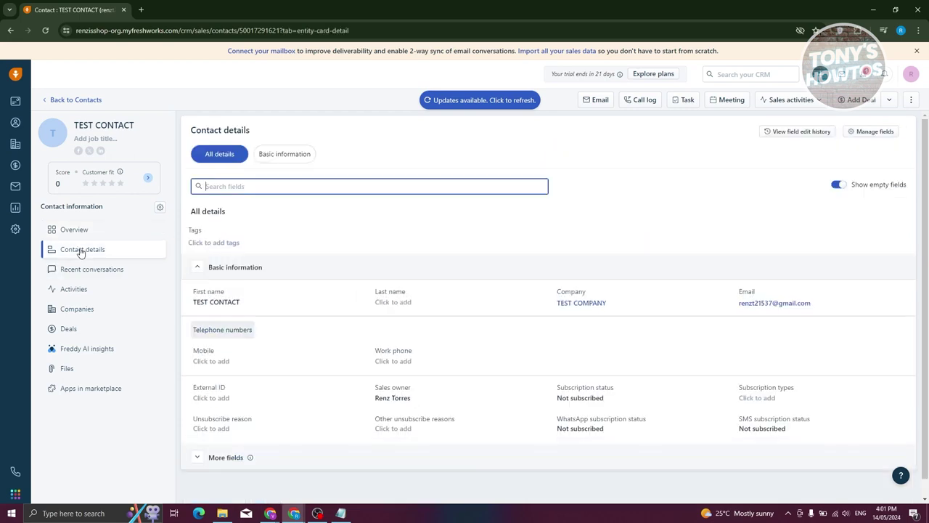
{"action": "scroll", "coordinate": [399, 363], "scroll_direction": "down", "scroll_amount": 1}
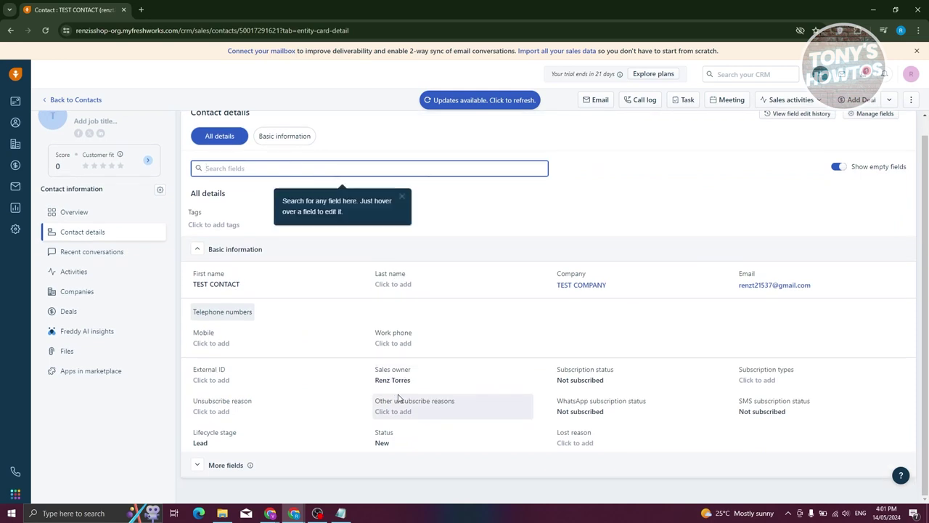
{"action": "left_click", "coordinate": [103, 278]}
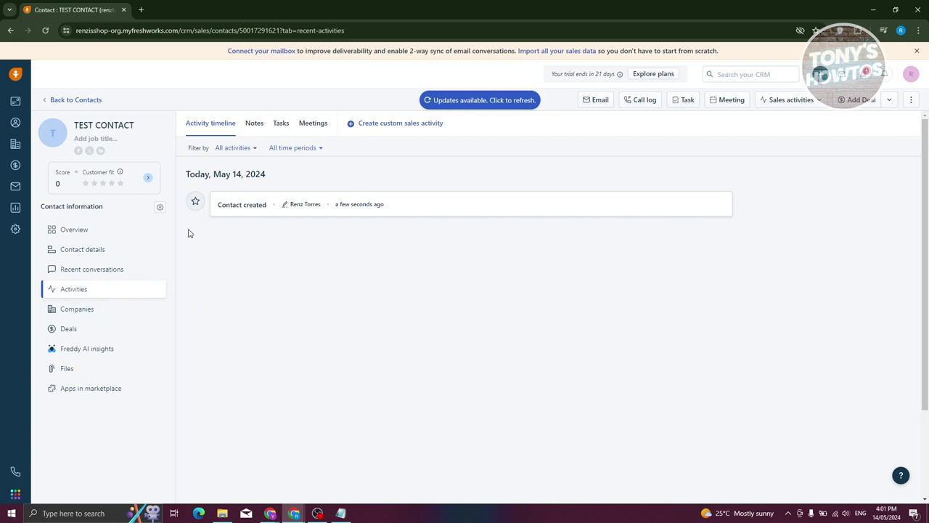
{"action": "left_click", "coordinate": [117, 311]}
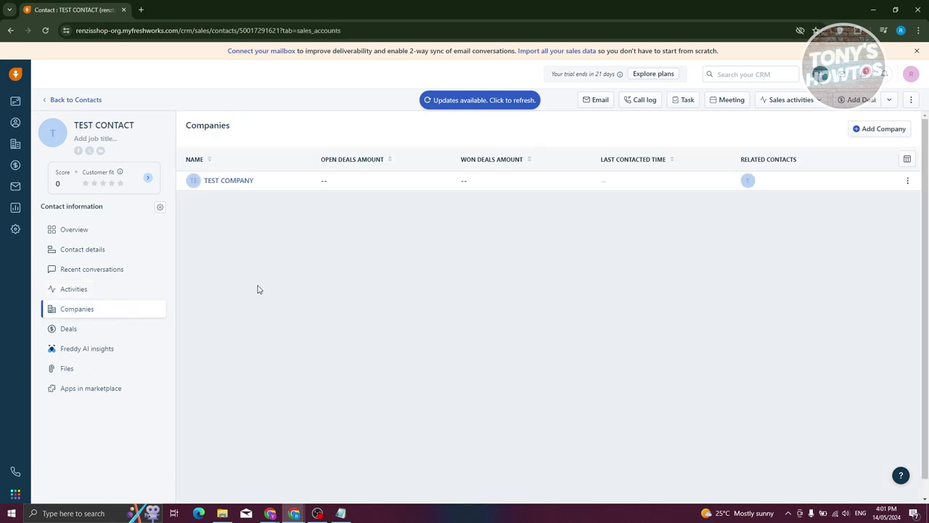
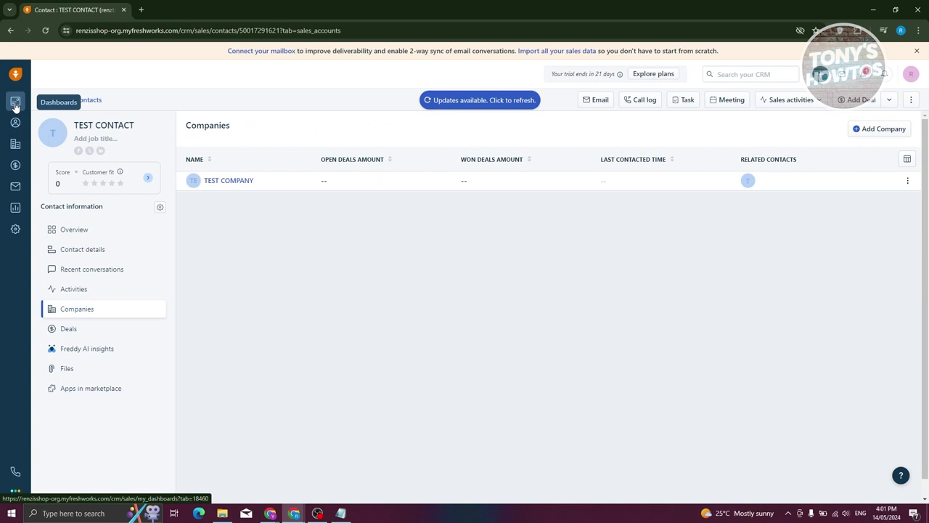
Open the Deals board, dismiss the summary tip, scroll through stages New to Lost, and list saved views.
{"action": "left_click", "coordinate": [15, 167]}
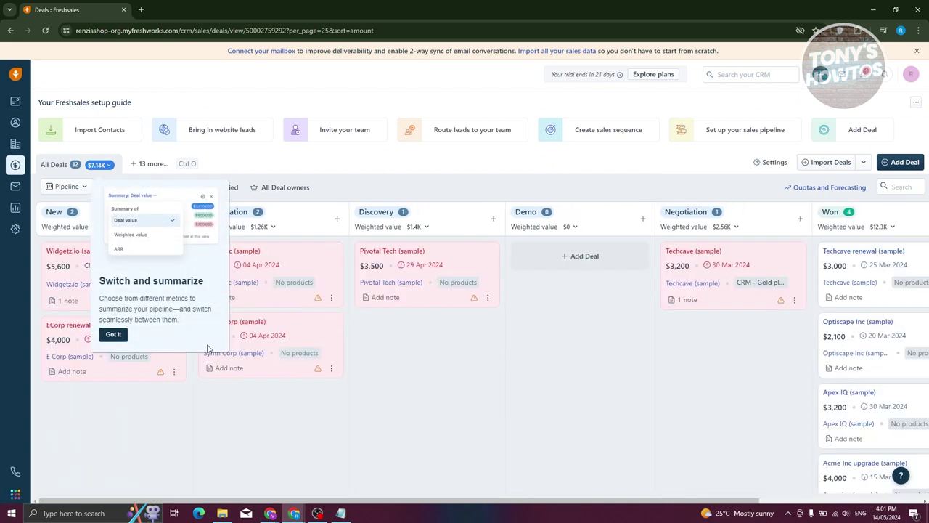
{"action": "left_click", "coordinate": [99, 167]}
{"action": "left_click", "coordinate": [100, 167]}
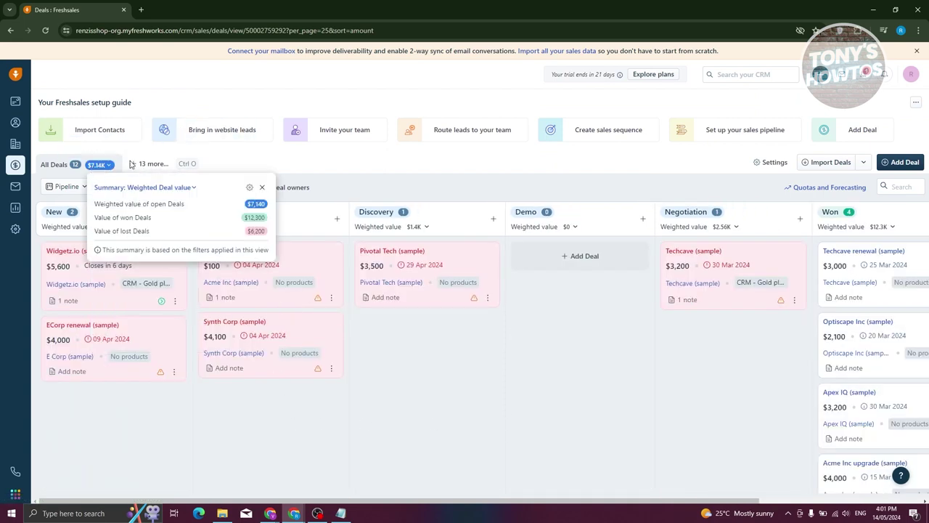
{"action": "left_click", "coordinate": [289, 163]}
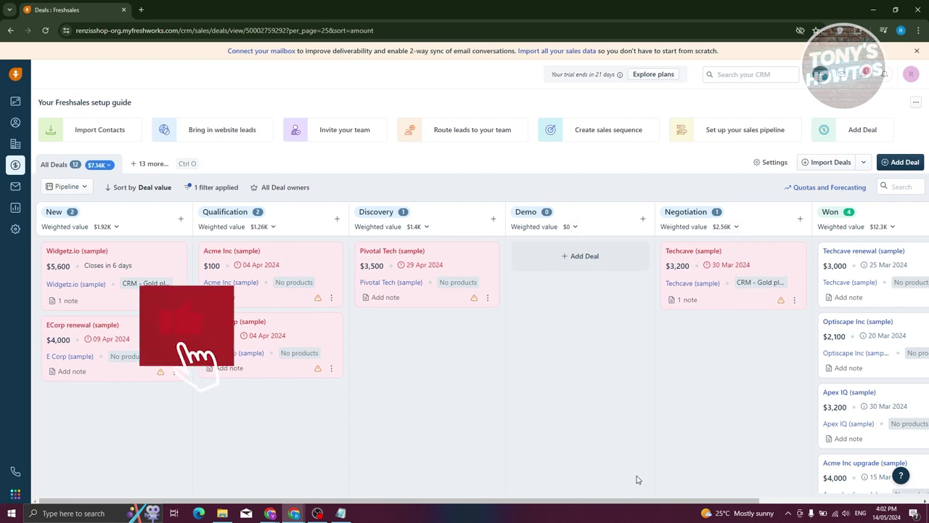
{"action": "left_click_drag", "start_coordinate": [721, 501], "coordinate": [461, 501]}
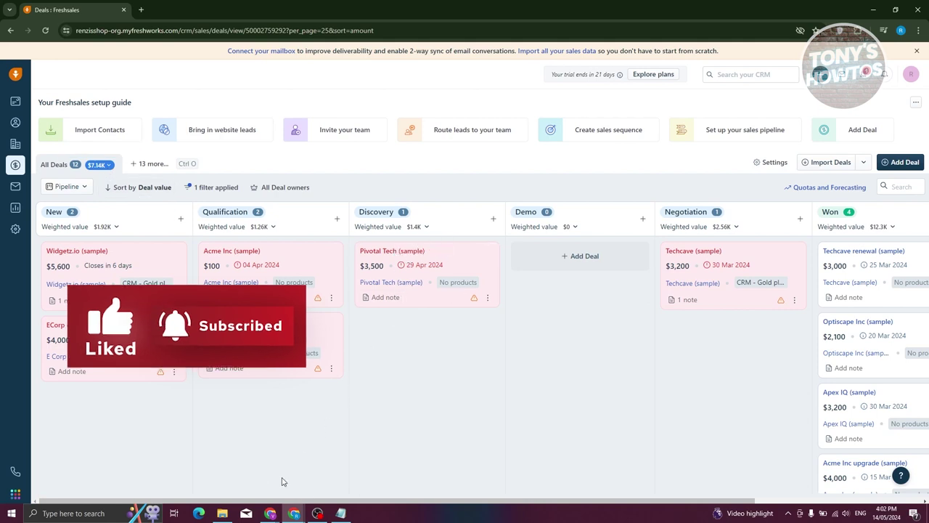
{"action": "left_click_drag", "start_coordinate": [313, 503], "coordinate": [641, 506]}
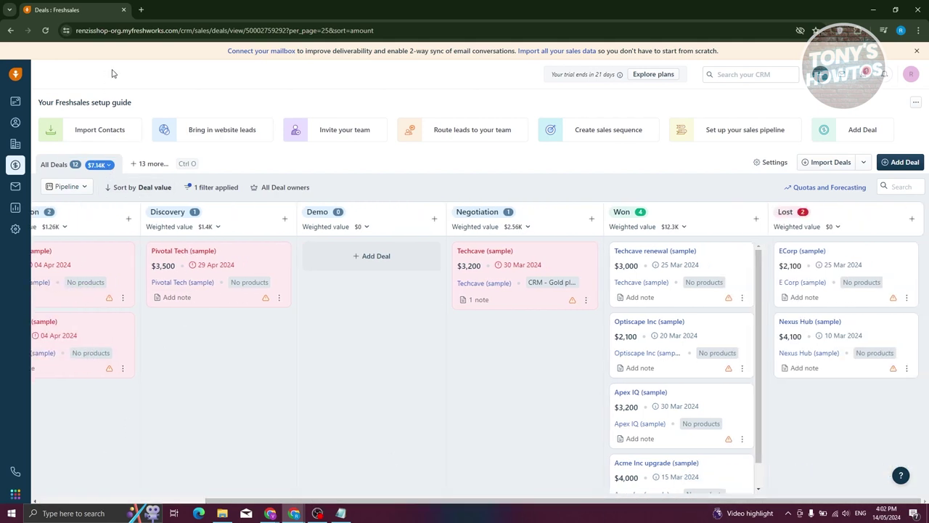
{"action": "left_click", "coordinate": [144, 169]}
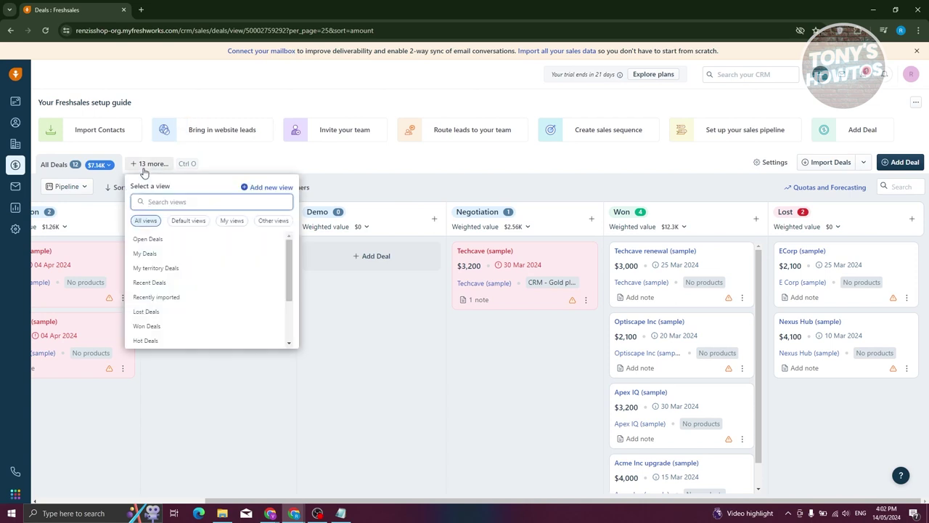
{"action": "left_click", "coordinate": [208, 242]}
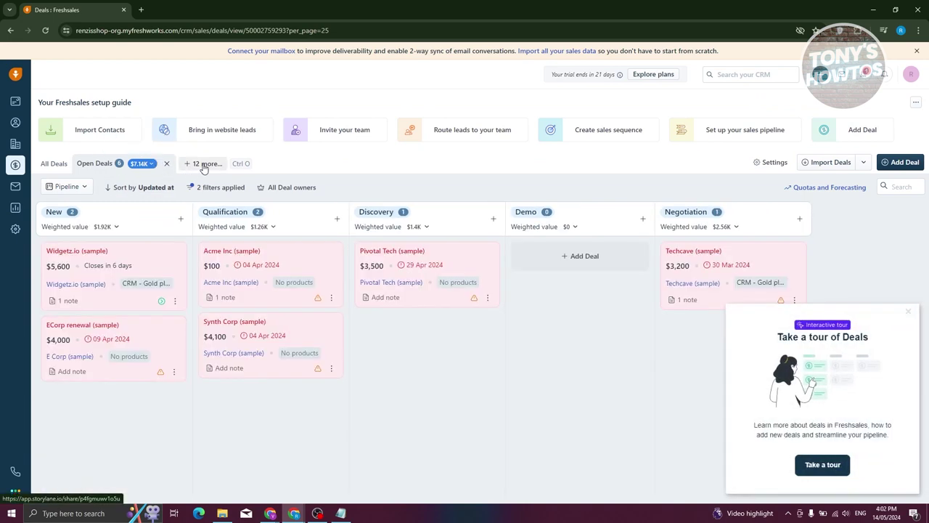
{"action": "left_click", "coordinate": [204, 165]}
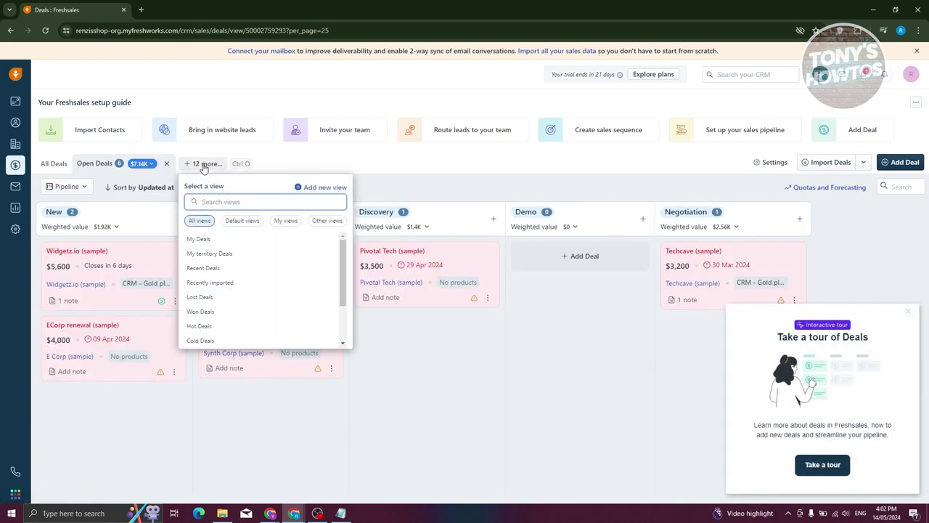
{"action": "left_click", "coordinate": [211, 242]}
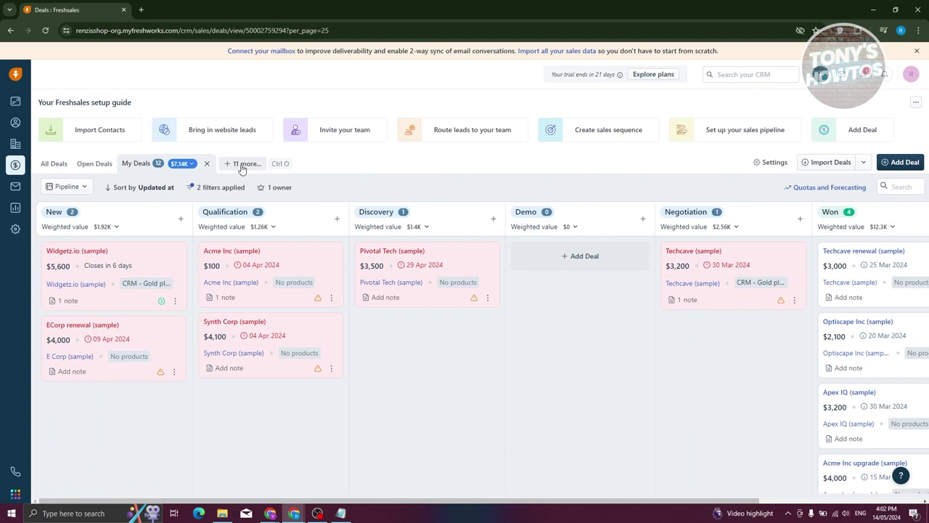
{"action": "left_click", "coordinate": [243, 164]}
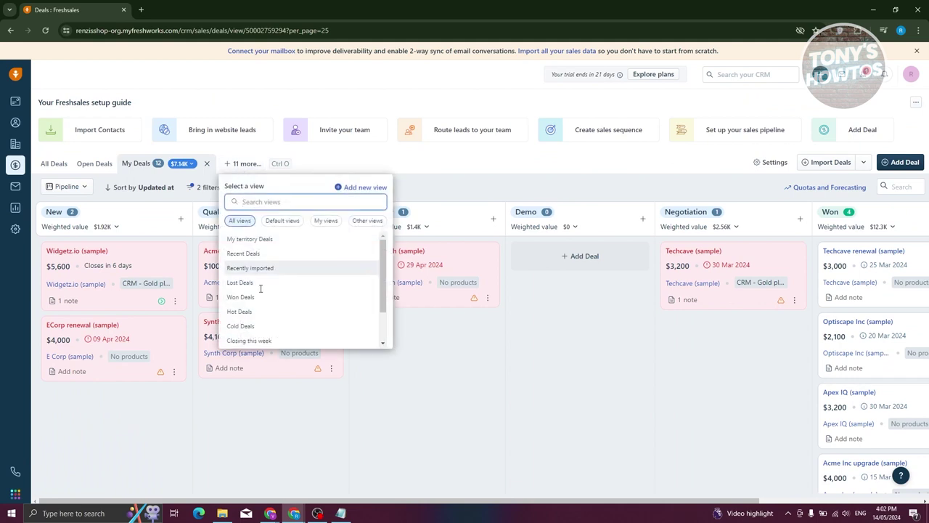
{"action": "scroll", "coordinate": [281, 322], "scroll_direction": "down", "scroll_amount": 1}
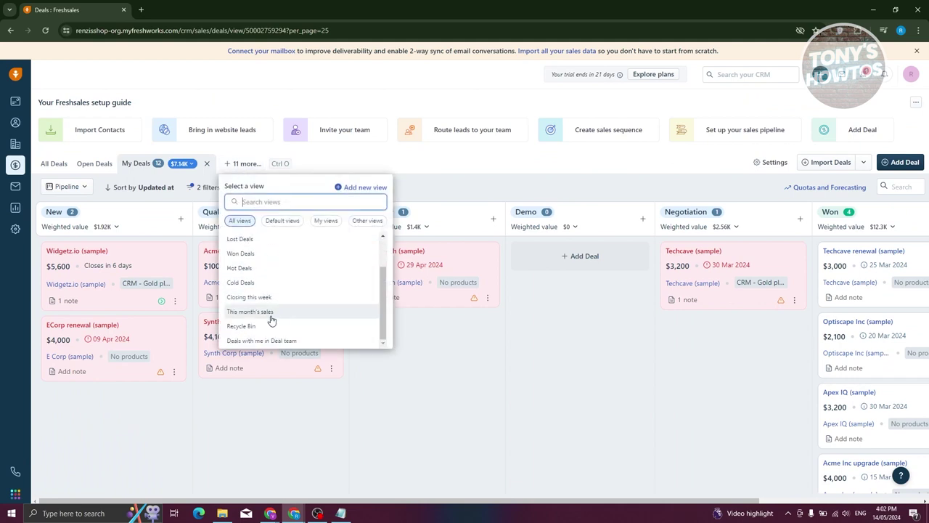
{"action": "left_click", "coordinate": [619, 400]}
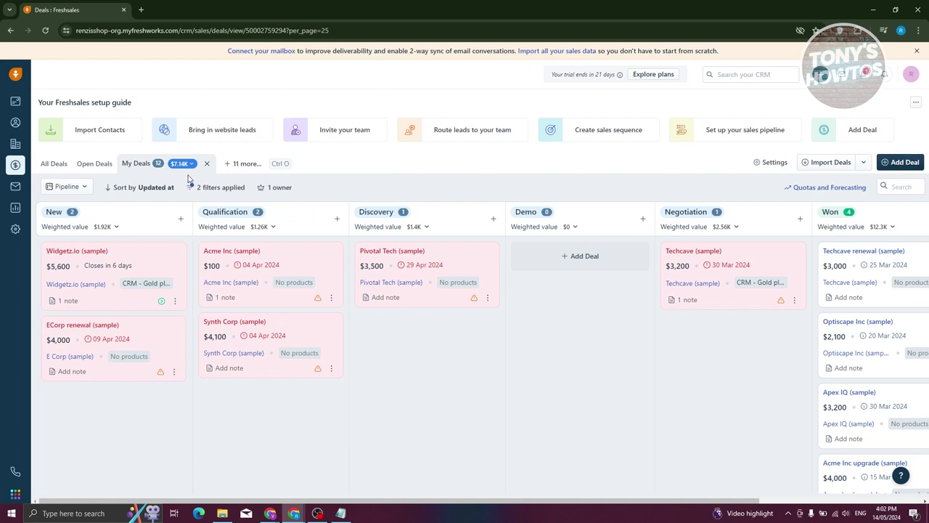
{"action": "left_click", "coordinate": [242, 165]}
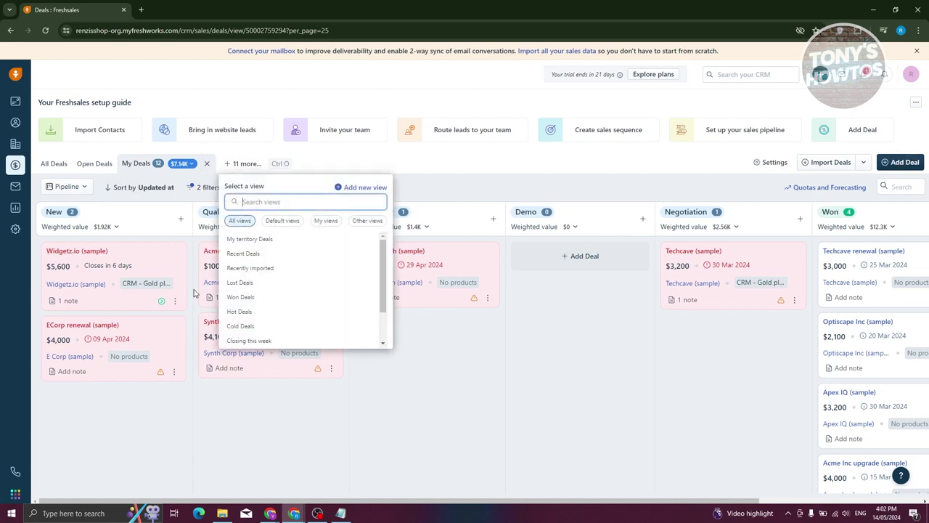
{"action": "scroll", "coordinate": [297, 303], "scroll_direction": "down", "scroll_amount": 2}
{"action": "scroll", "coordinate": [297, 302], "scroll_direction": "up", "scroll_amount": 2}
{"action": "scroll", "coordinate": [297, 303], "scroll_direction": "down", "scroll_amount": 2}
{"action": "scroll", "coordinate": [297, 303], "scroll_direction": "up", "scroll_amount": 2}
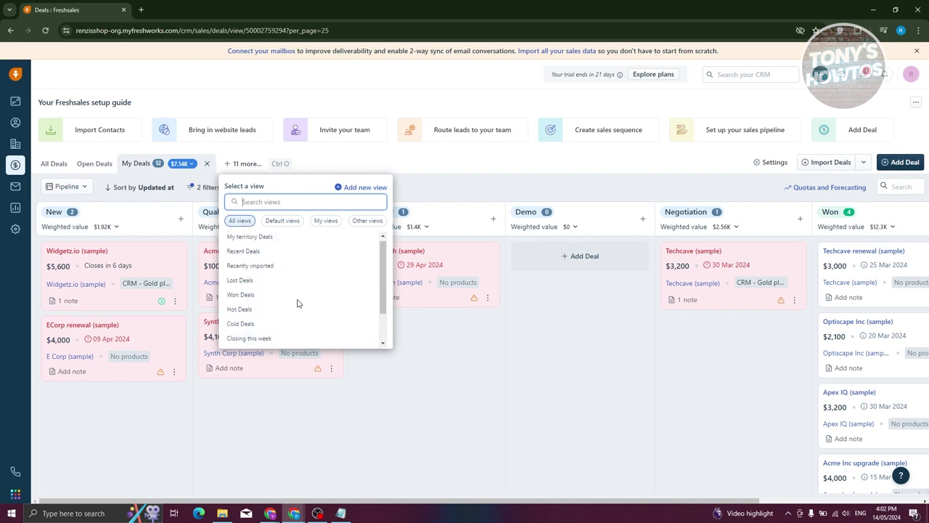
{"action": "left_click", "coordinate": [239, 220]}
{"action": "left_click", "coordinate": [50, 164]}
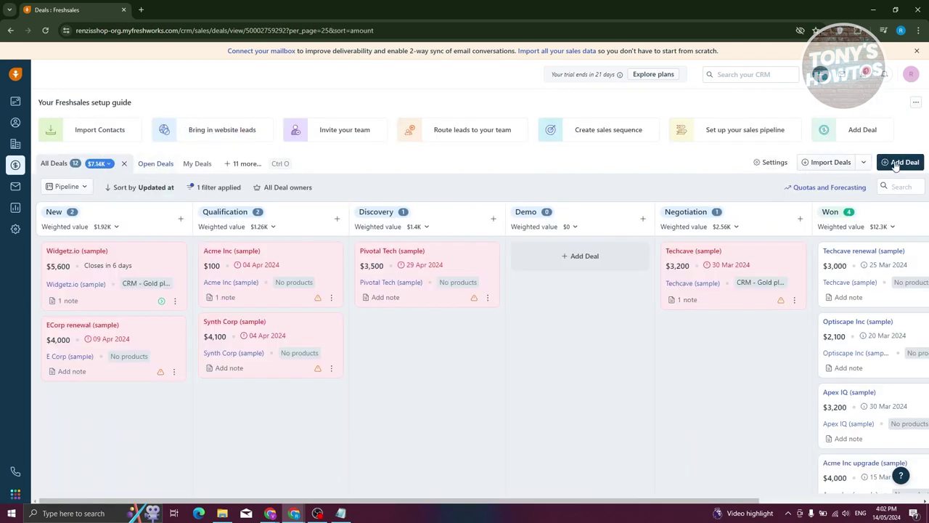
Look at the Import Deals panel and close it again without importing anything.
{"action": "left_click", "coordinate": [864, 163]}
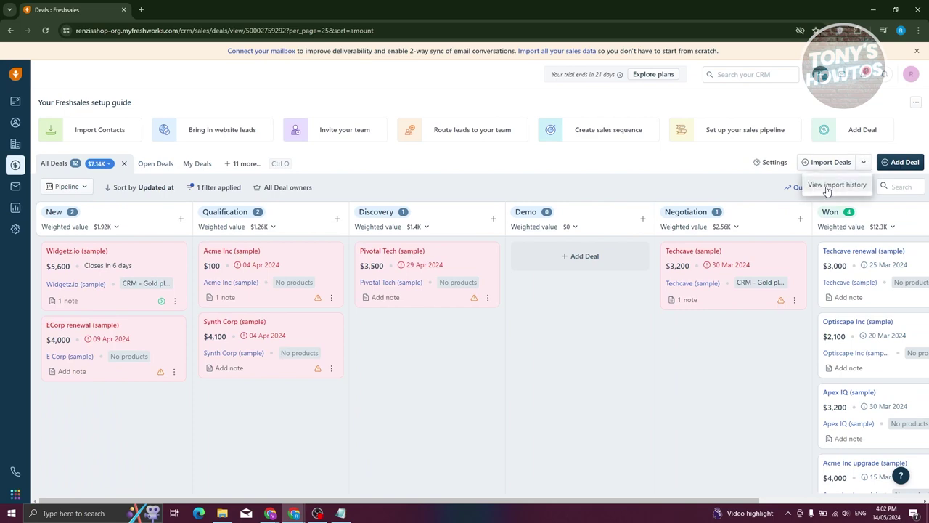
{"action": "left_click", "coordinate": [819, 164]}
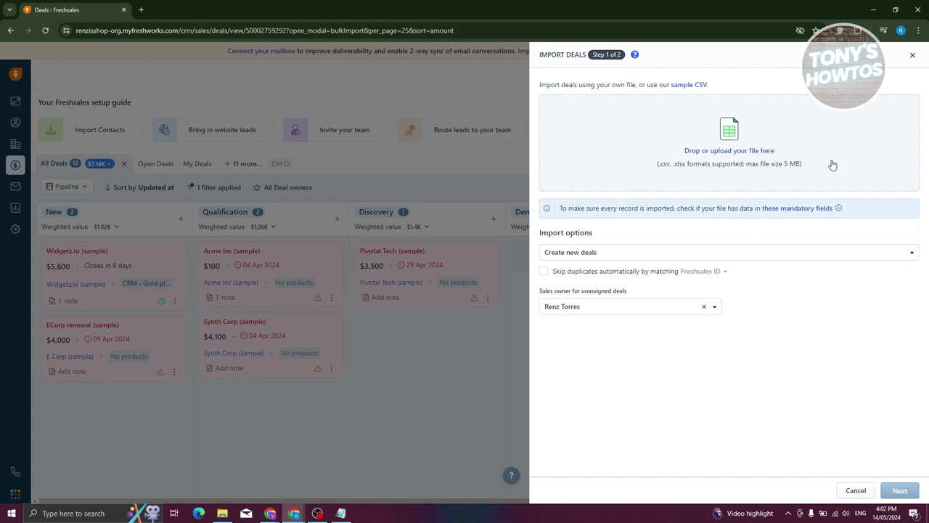
{"action": "left_click", "coordinate": [912, 55]}
Start a new deal linked to TEST CONTACT and TEST COMPANY.
{"action": "left_click", "coordinate": [904, 162]}
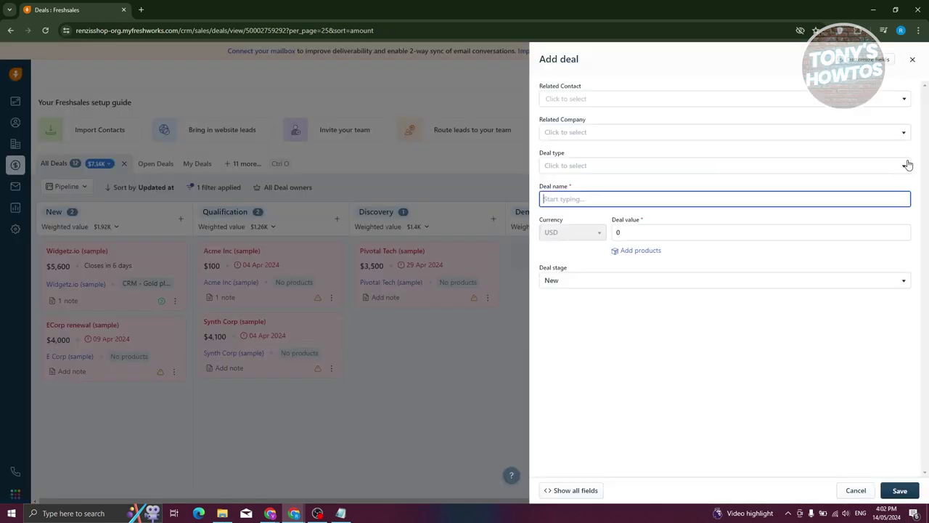
{"action": "left_click", "coordinate": [659, 97]}
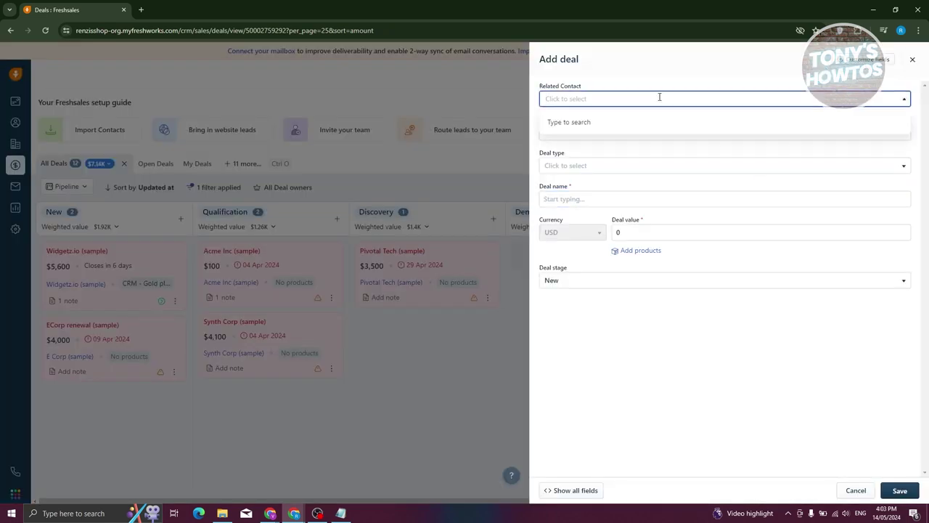
{"action": "type", "text": "test"}
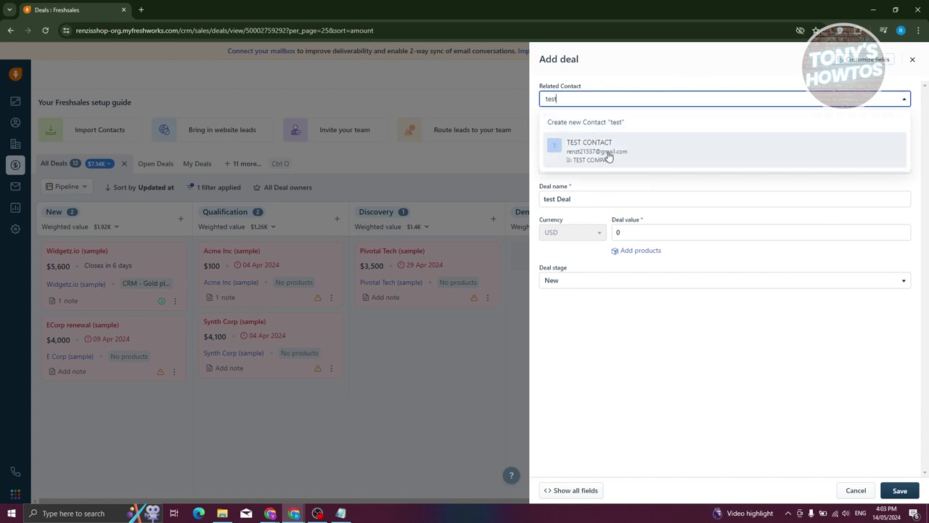
{"action": "left_click", "coordinate": [608, 151]}
{"action": "left_click", "coordinate": [621, 158]}
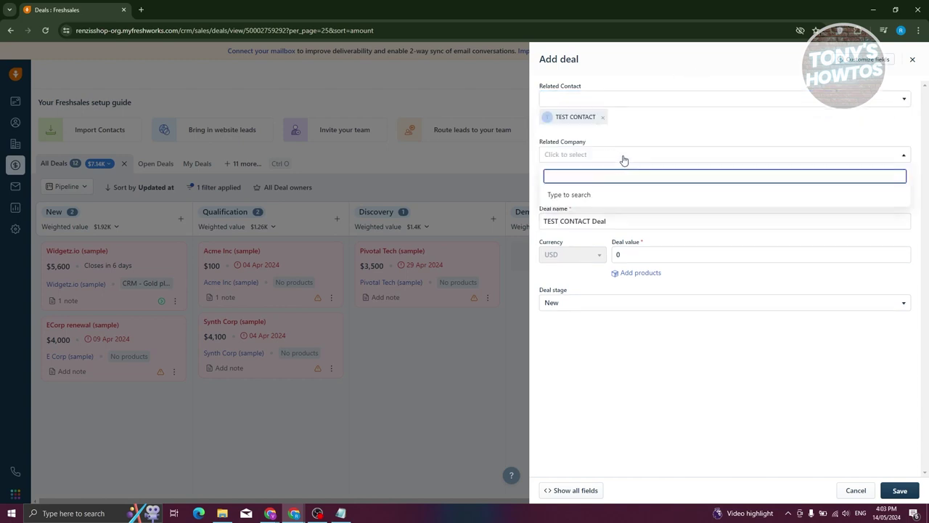
{"action": "type", "text": "test"}
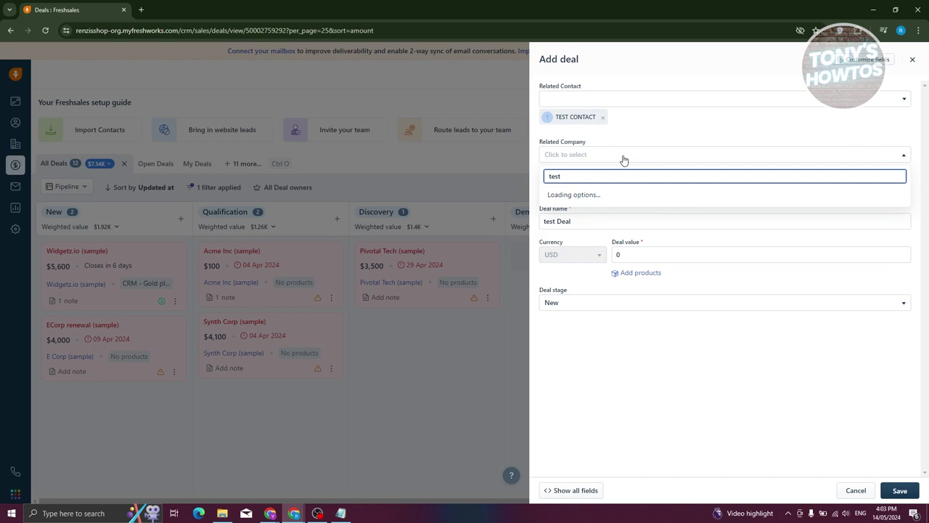
{"action": "left_click", "coordinate": [616, 214]}
Set deal type New and deal value 1000, then save the deal.
{"action": "left_click", "coordinate": [606, 189]}
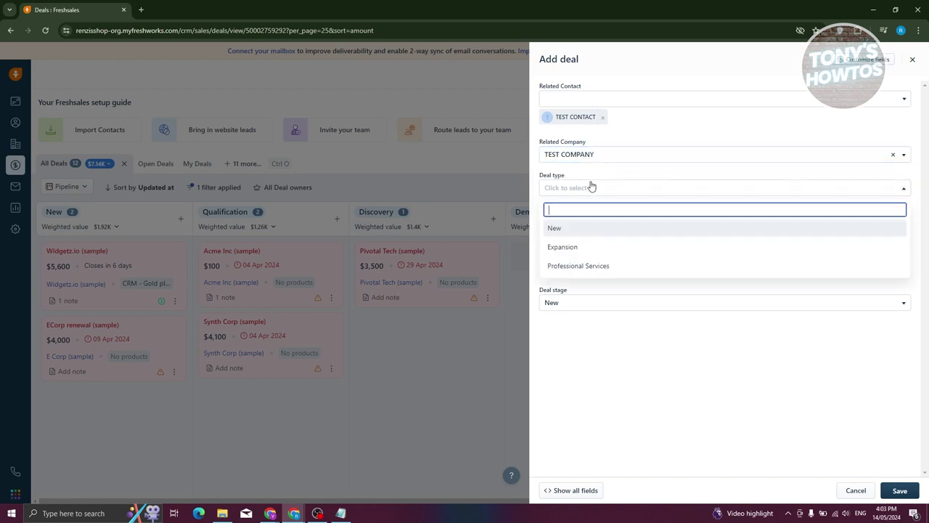
{"action": "left_click", "coordinate": [588, 233]}
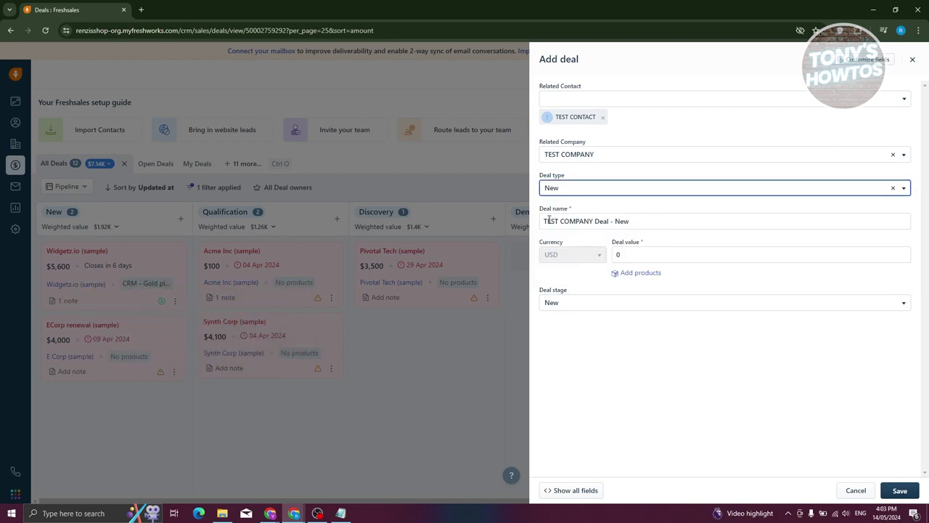
{"action": "left_click", "coordinate": [643, 255]}
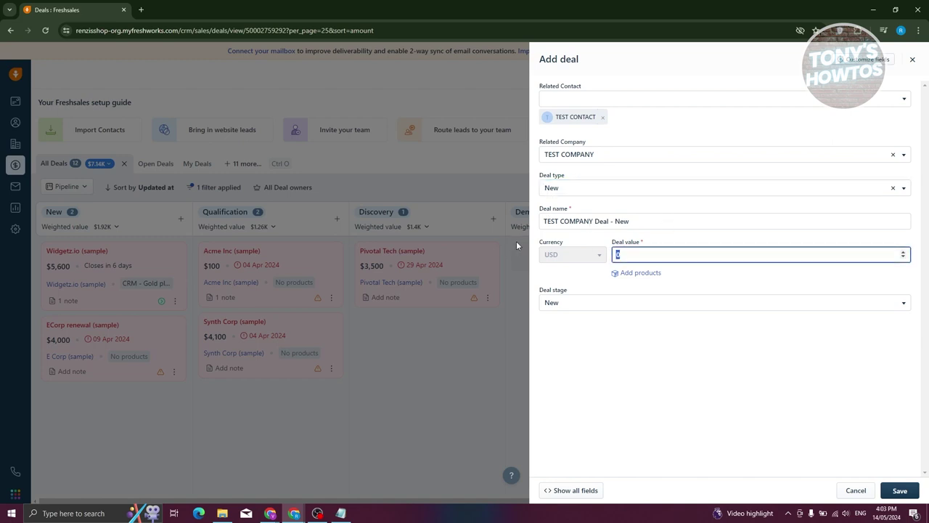
{"action": "type", "text": "1000"}
{"action": "left_click", "coordinate": [623, 305]}
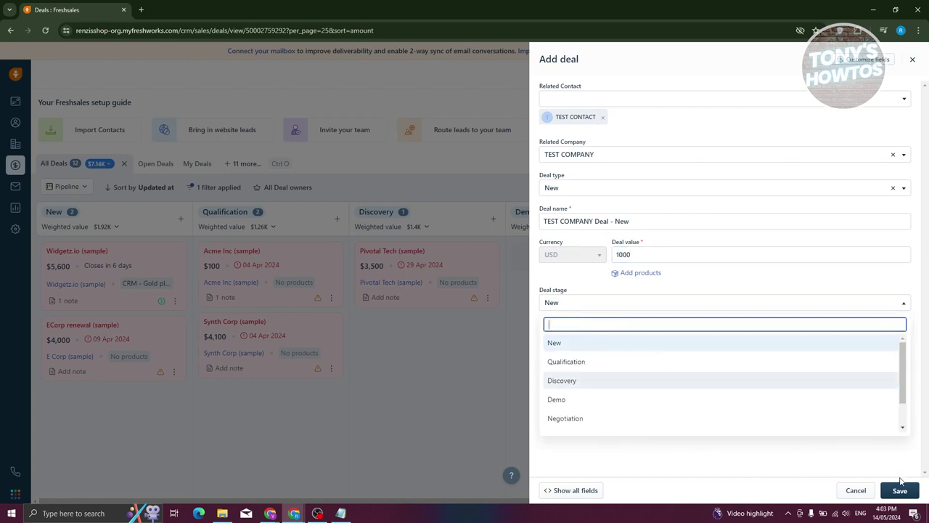
{"action": "left_click", "coordinate": [900, 490]}
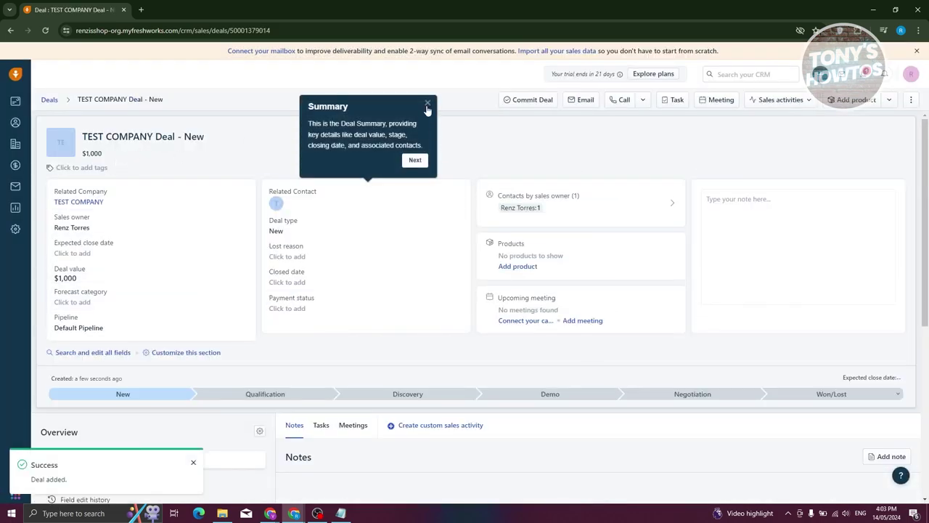
{"action": "left_click", "coordinate": [428, 106]}
Browse the deal's Deal details, Field edit history, Activities and Contacts, ending on Quotes.
{"action": "scroll", "coordinate": [218, 298], "scroll_direction": "down", "scroll_amount": 3}
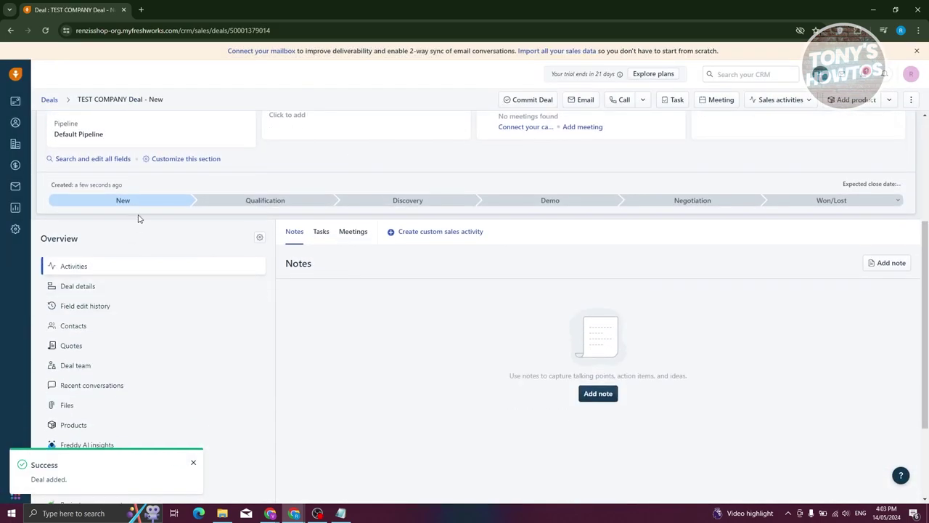
{"action": "scroll", "coordinate": [193, 264], "scroll_direction": "up", "scroll_amount": 3}
{"action": "scroll", "coordinate": [213, 264], "scroll_direction": "down", "scroll_amount": 5}
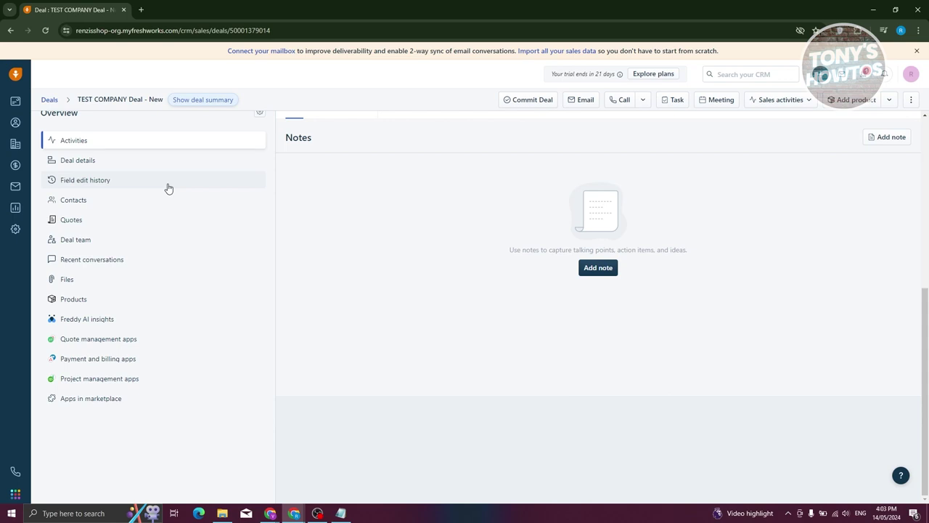
{"action": "left_click", "coordinate": [134, 160]}
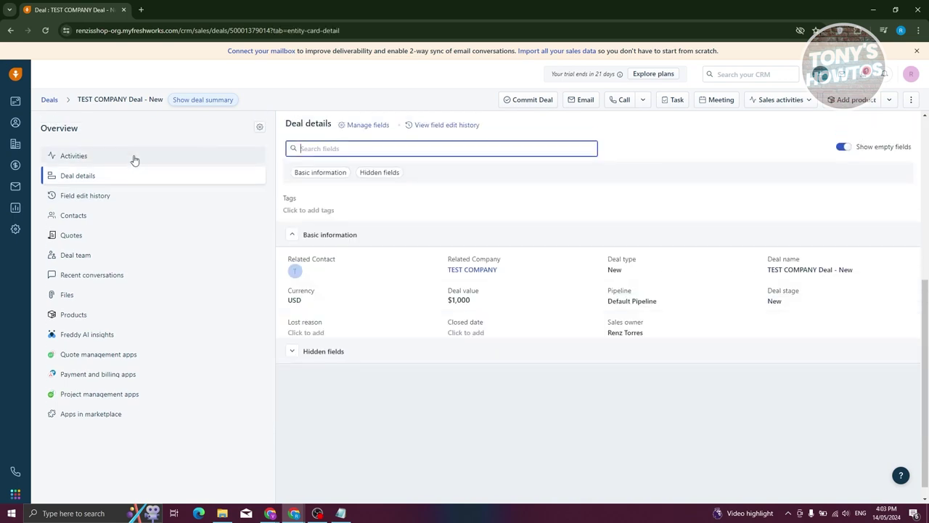
{"action": "left_click", "coordinate": [134, 196]}
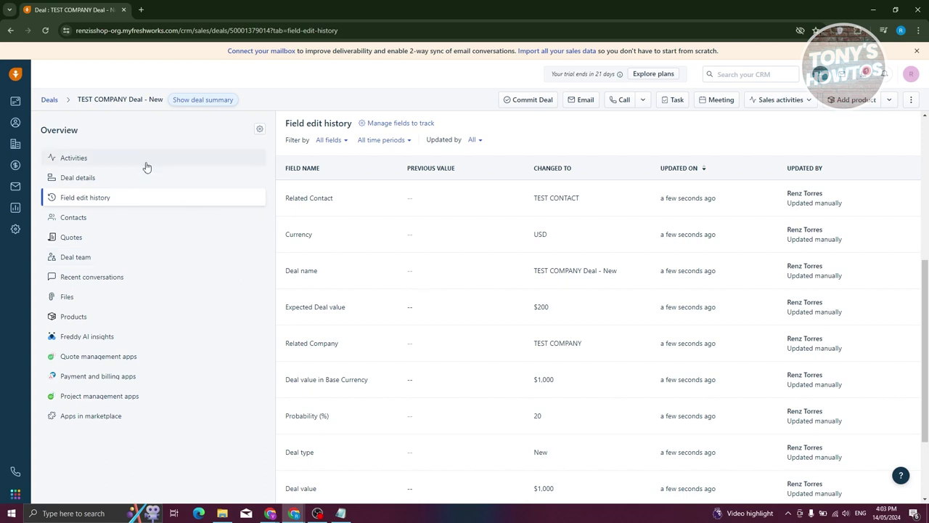
{"action": "left_click", "coordinate": [108, 156]}
{"action": "left_click", "coordinate": [109, 215]}
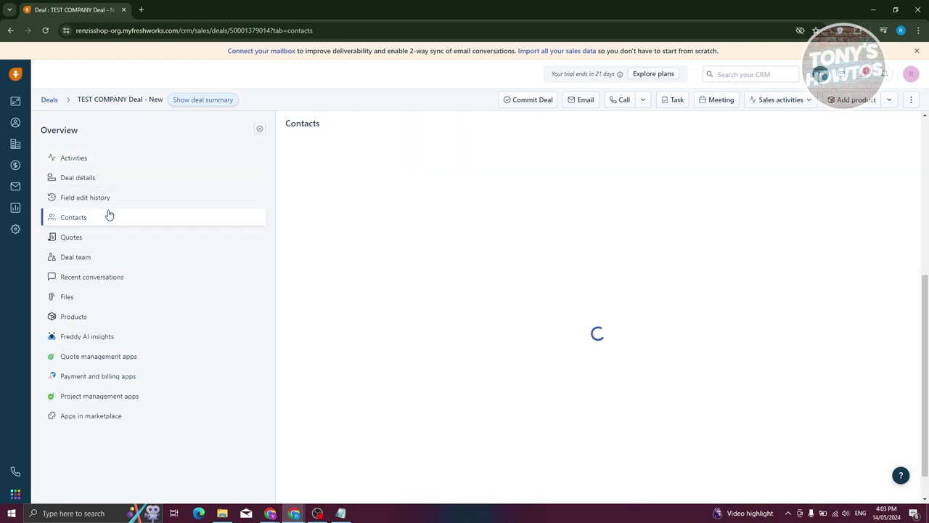
{"action": "left_click", "coordinate": [109, 237]}
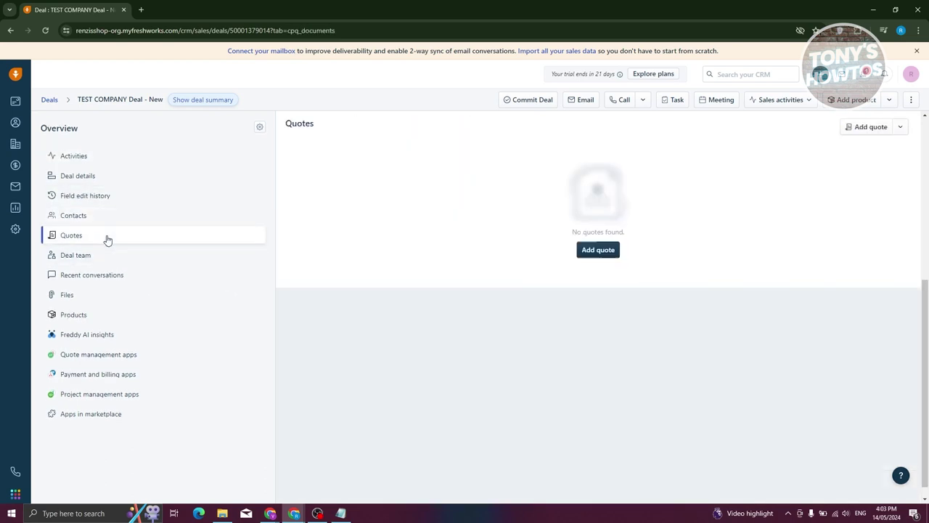
{"action": "left_click", "coordinate": [598, 251]}
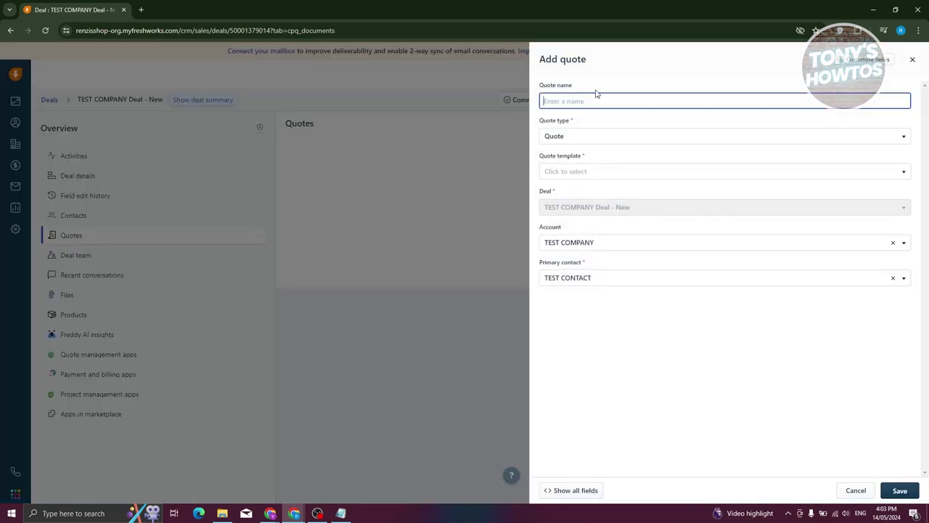
{"action": "left_click", "coordinate": [645, 172]}
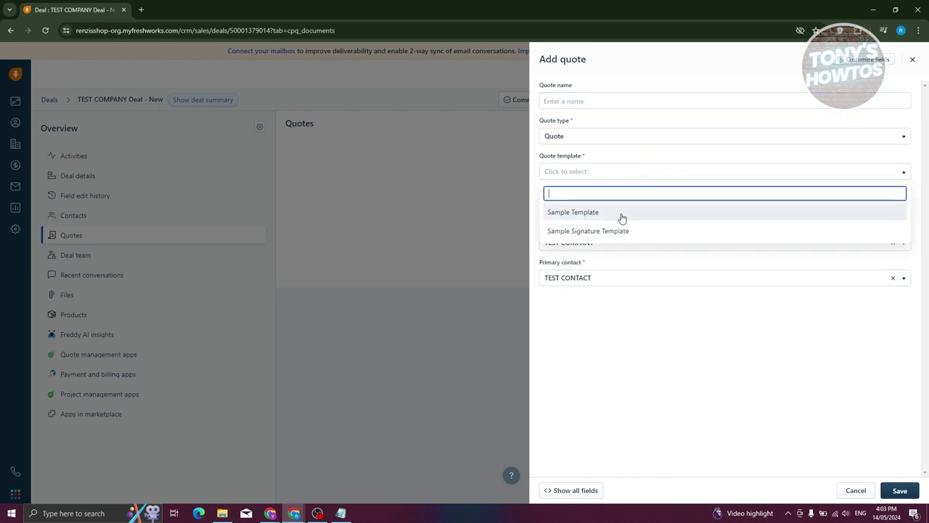
{"action": "left_click", "coordinate": [621, 264]}
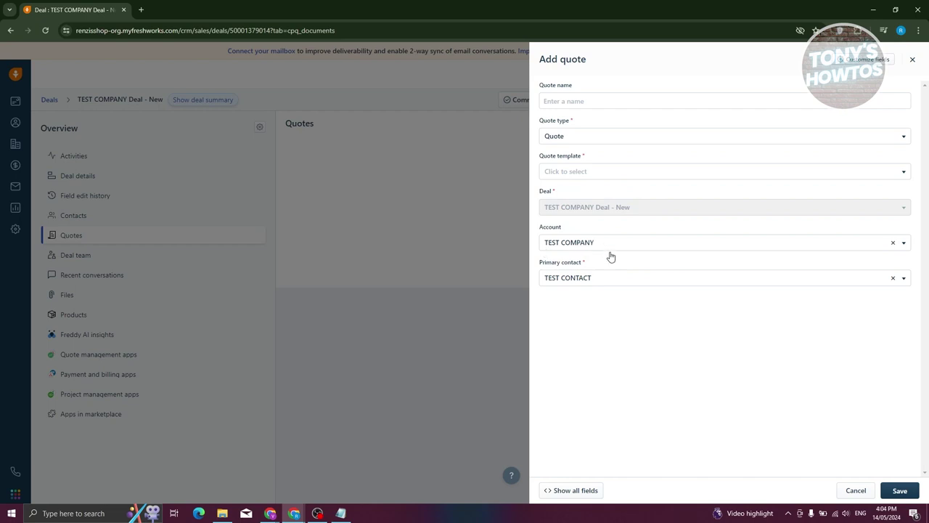
{"action": "left_click", "coordinate": [911, 60]}
Check the Deal team panel without adding members, then return to the Deals pipeline board.
{"action": "left_click", "coordinate": [100, 256]}
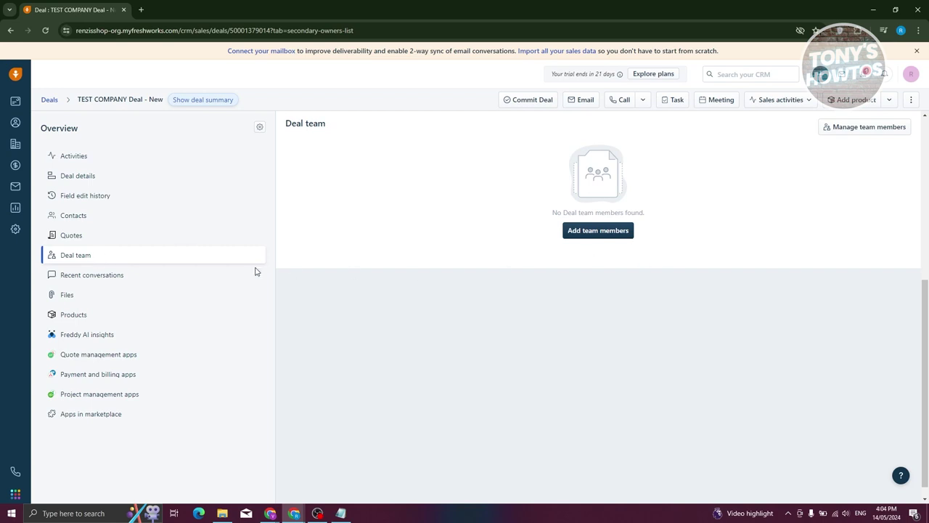
{"action": "left_click", "coordinate": [598, 229]}
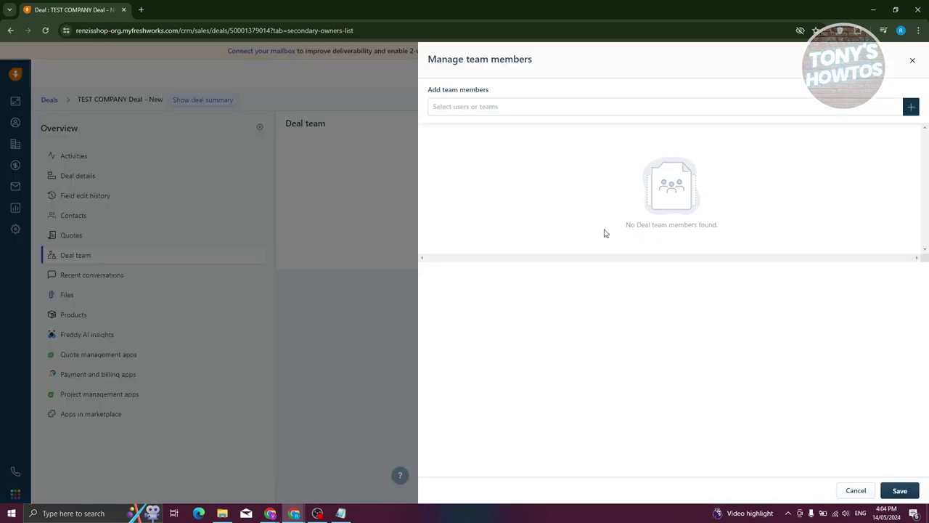
{"action": "left_click", "coordinate": [535, 106]}
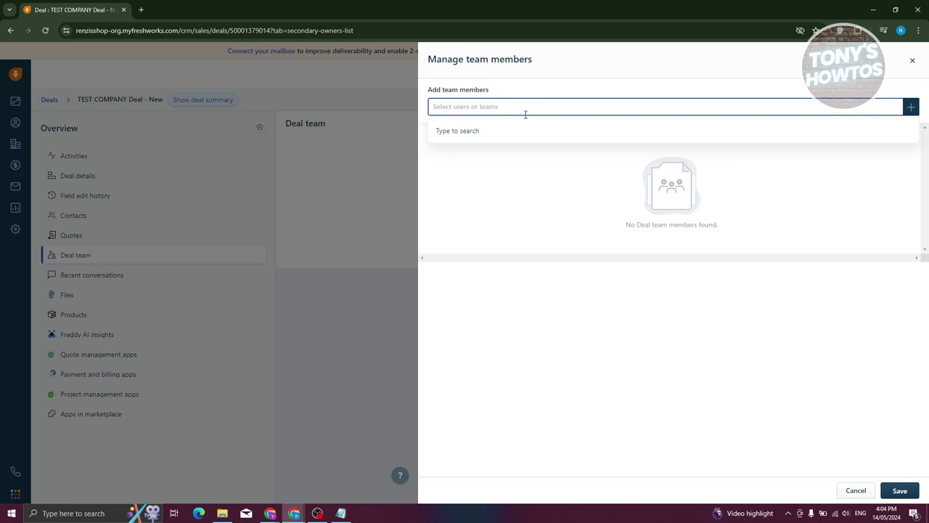
{"action": "left_click", "coordinate": [309, 400]}
{"action": "left_click", "coordinate": [912, 60]}
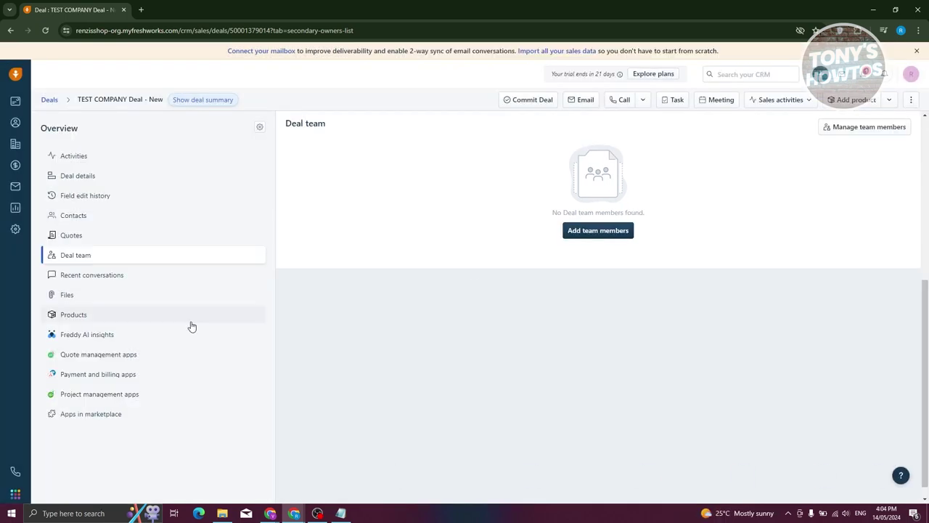
{"action": "scroll", "coordinate": [122, 329], "scroll_direction": "up", "scroll_amount": 2}
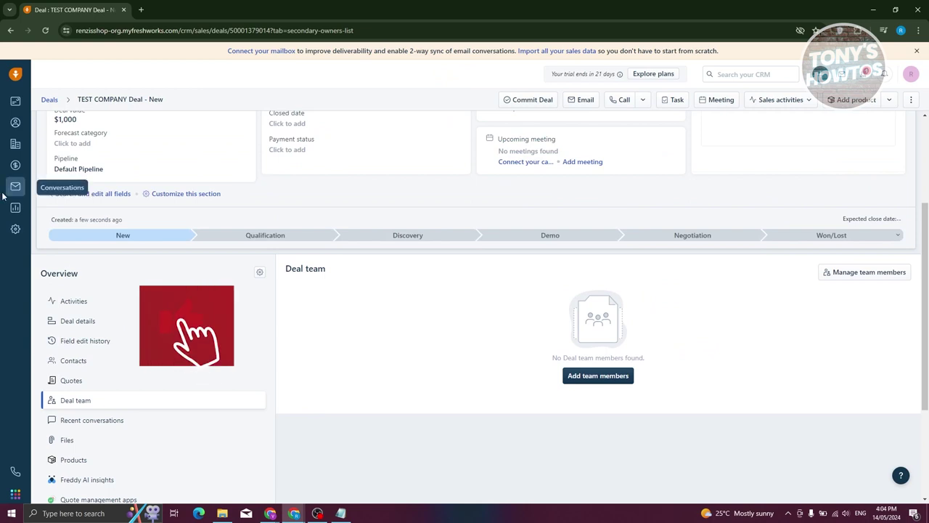
{"action": "left_click", "coordinate": [11, 172]}
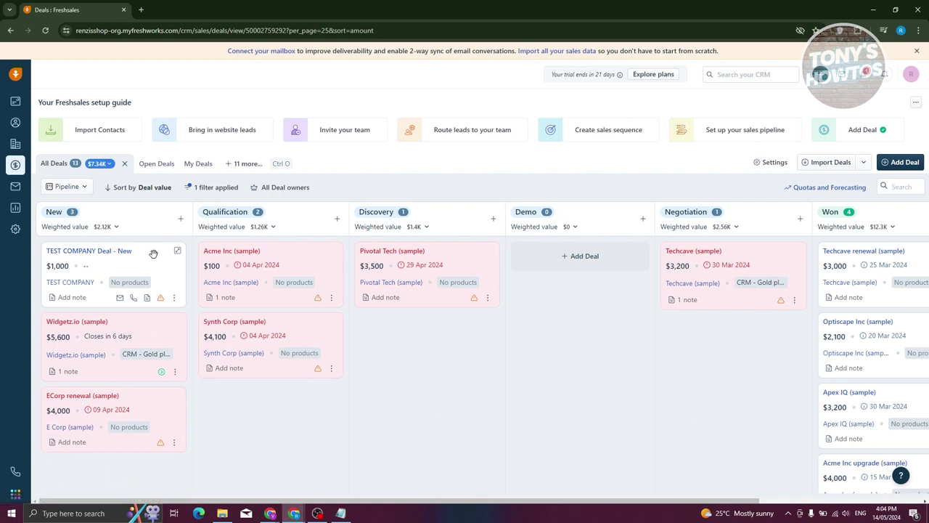
Drag the TEST COMPANY deal card past Qualification into Demo and open its details.
{"action": "left_click_drag", "start_coordinate": [153, 254], "coordinate": [134, 269]}
{"action": "left_click_drag", "start_coordinate": [202, 268], "coordinate": [327, 314]}
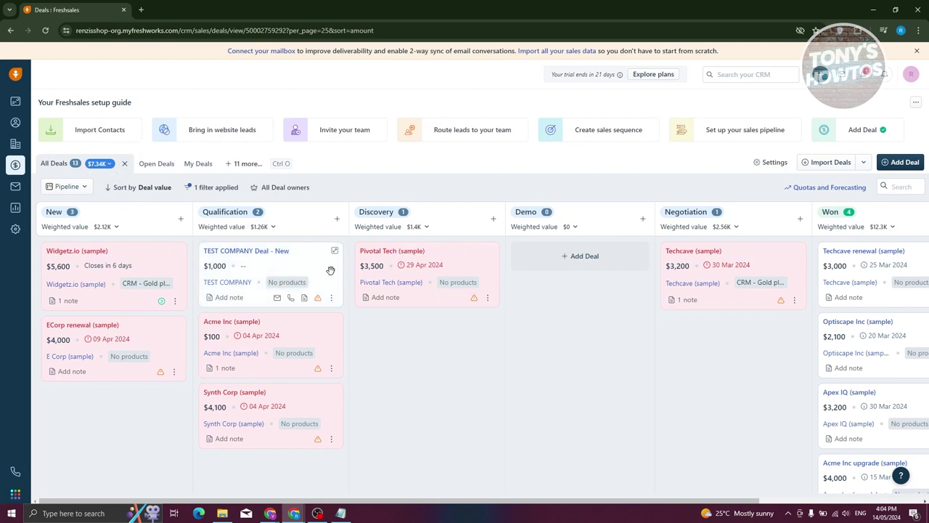
{"action": "left_click_drag", "start_coordinate": [305, 267], "coordinate": [606, 262]}
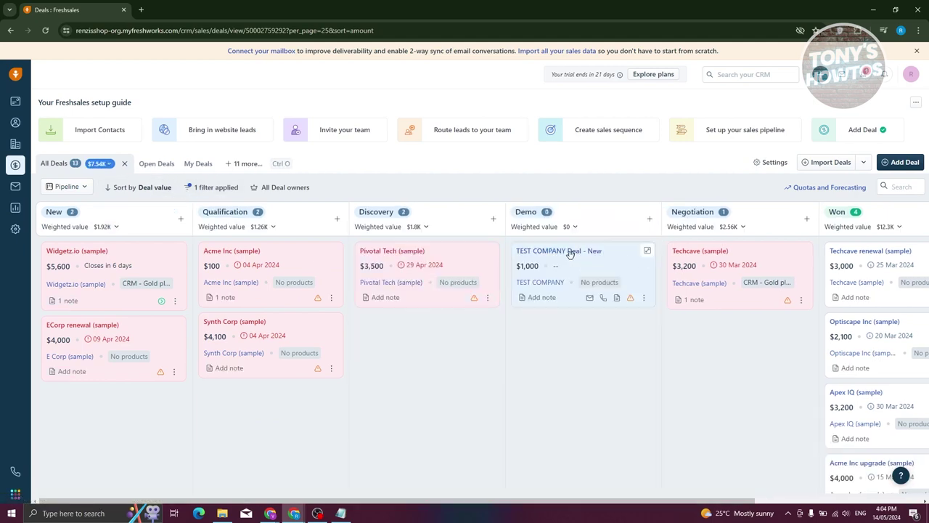
{"action": "left_click", "coordinate": [557, 254]}
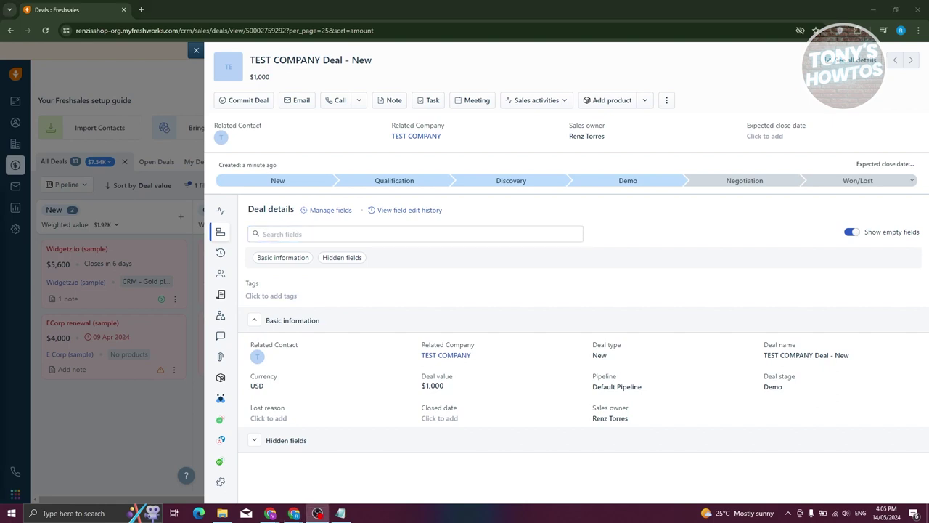
Open and close the Related Contact editor unchanged, then close the deal details panel.
{"action": "left_click", "coordinate": [389, 363]}
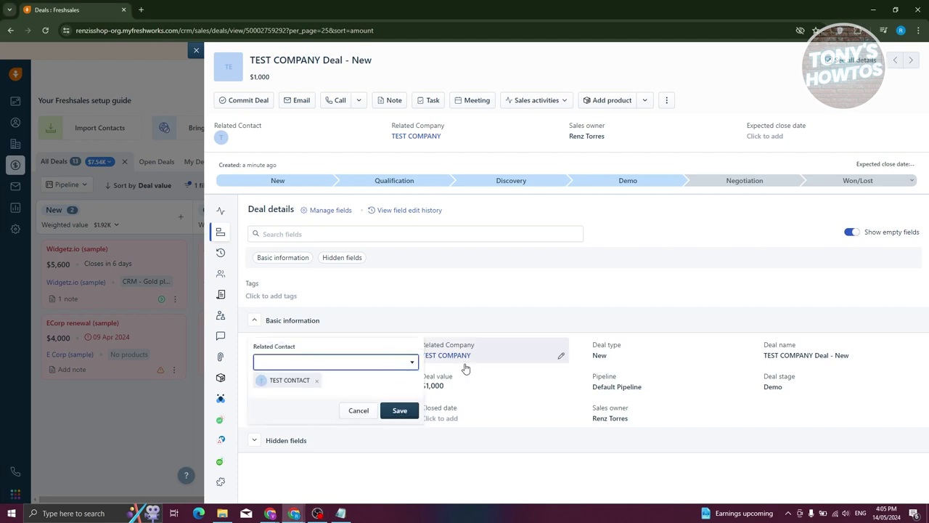
{"action": "left_click", "coordinate": [453, 473]}
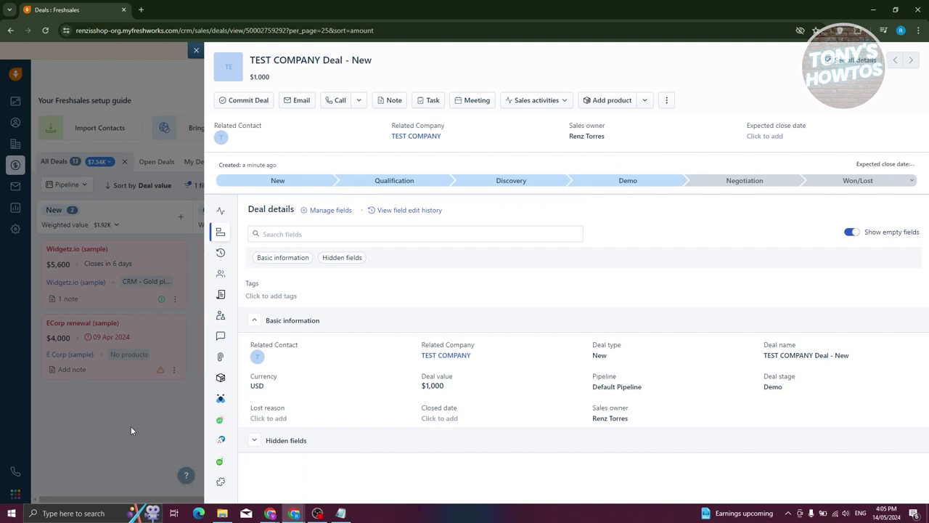
{"action": "left_click", "coordinate": [196, 52]}
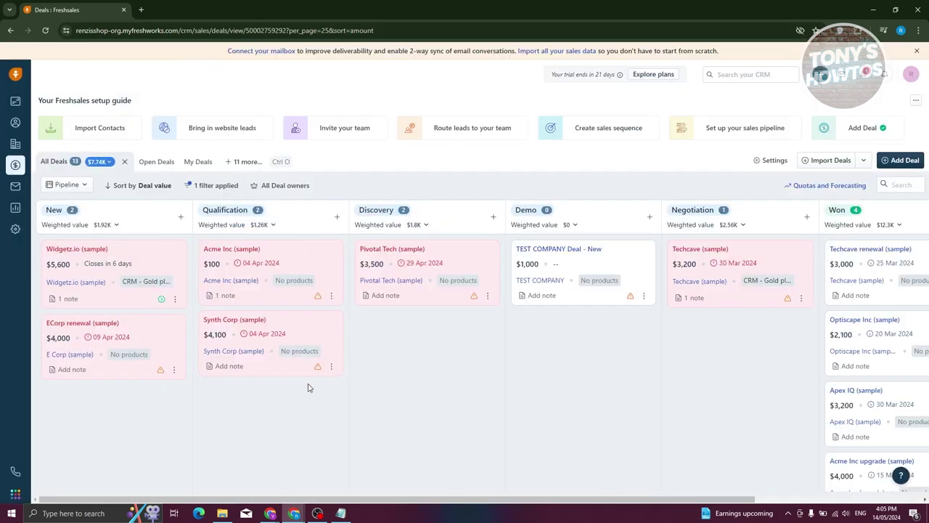